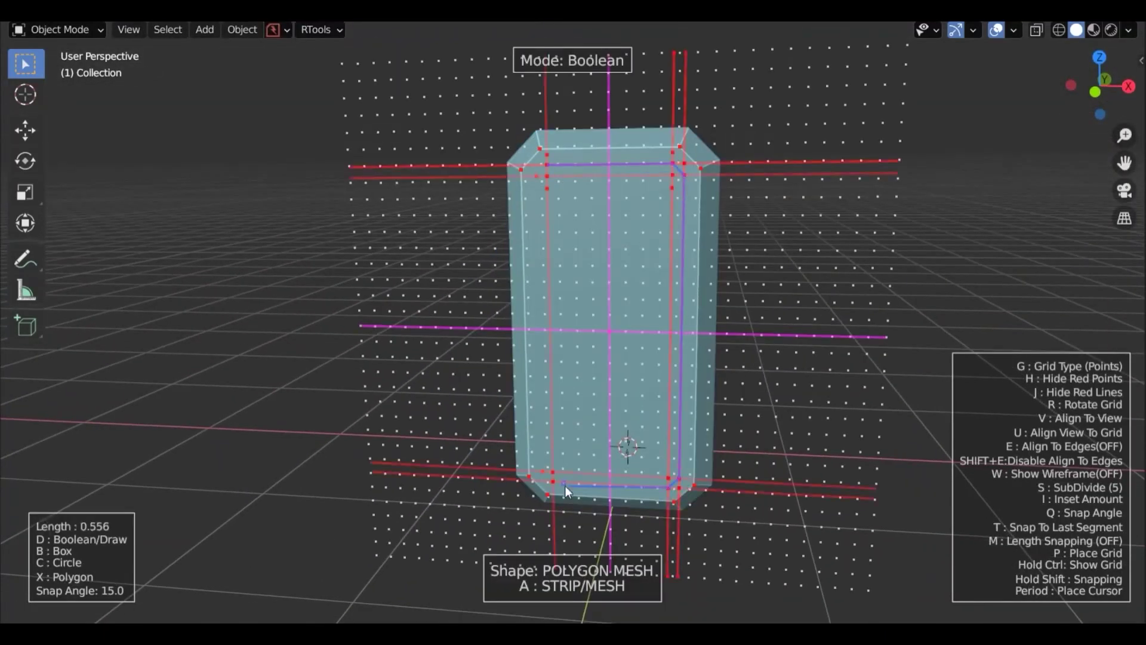
# - Finish the polygon cut into the box and view it straight from the side
pyautogui.click(564, 485)
pyautogui.click(547, 167)
pyautogui.press('KP_3')
# - Cut a rectangular Difference channel down the box's middle with a box cutter
pyautogui.hotkey('ctrl', 'shift', 'x')
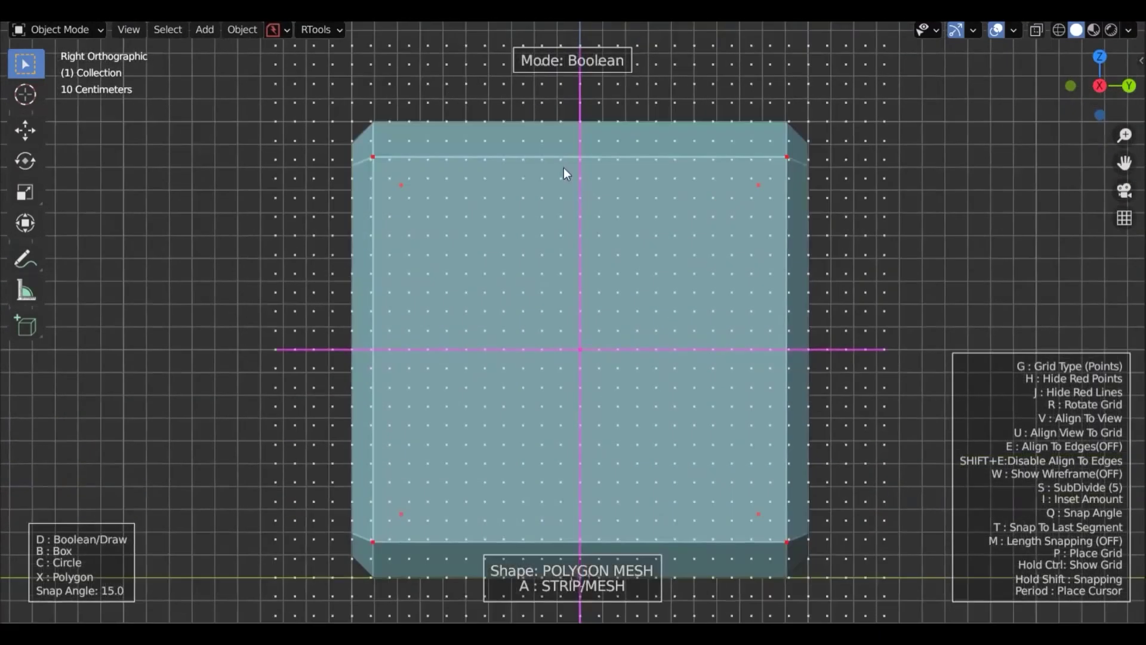
pyautogui.scroll(-1, 566, 173)
pyautogui.press('b')
pyautogui.moveTo(499, 90); pyautogui.dragTo(658, 425)
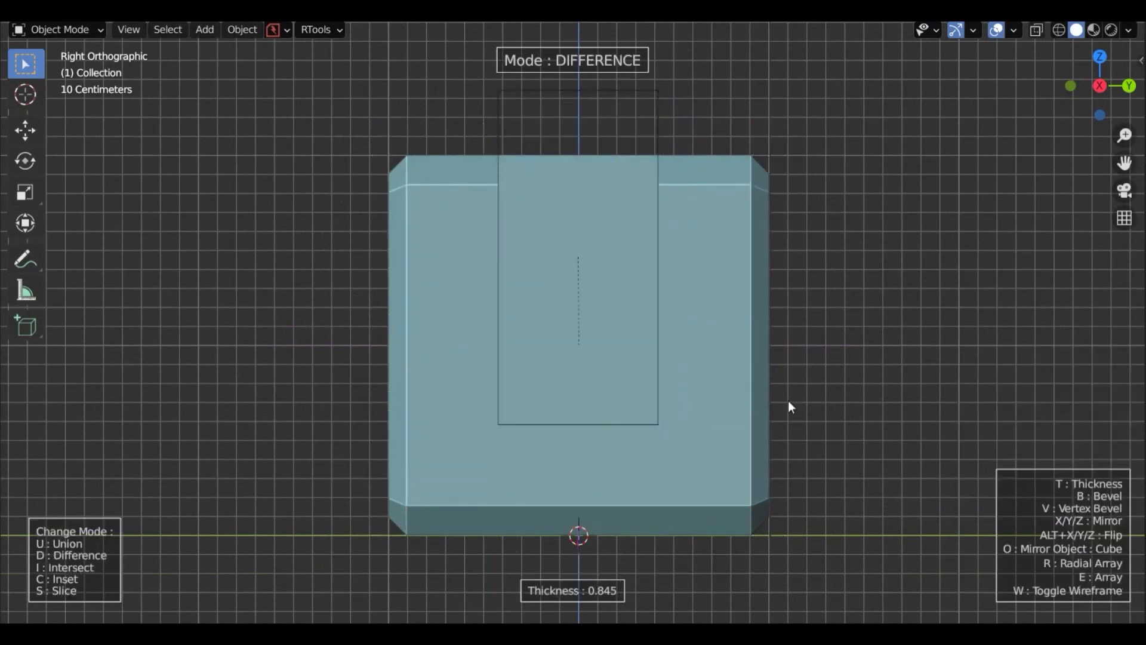
pyautogui.click(789, 407)
pyautogui.moveTo(789, 407); pyautogui.dragTo(574, 389, button='middle')
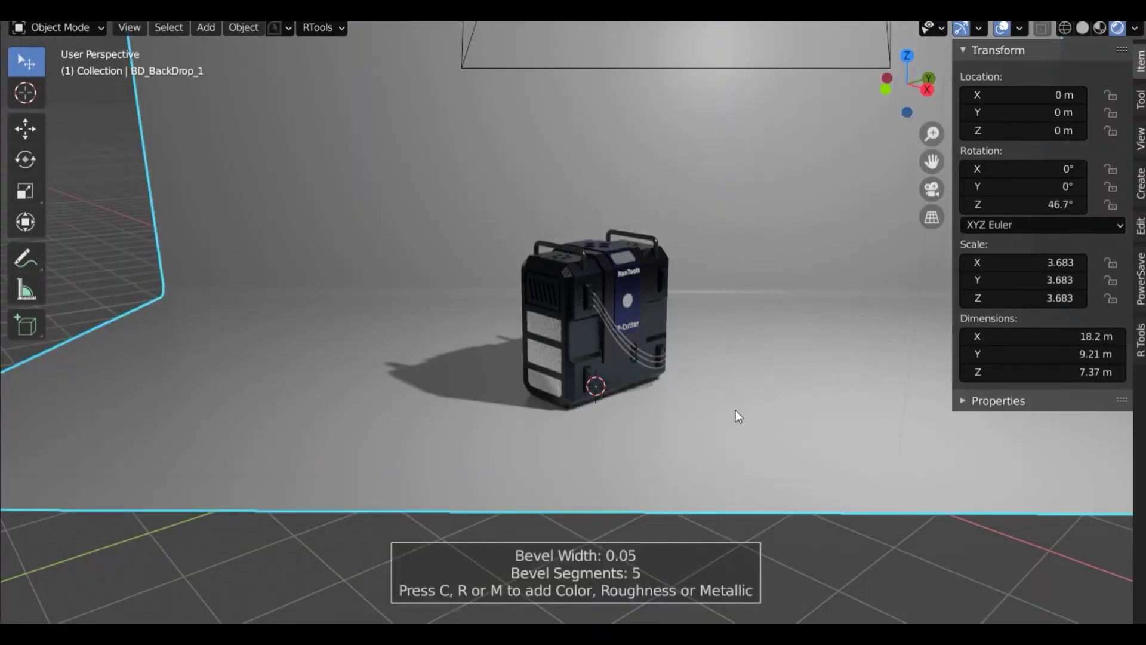
# - Tune the backdrop's hue, metallic and roughness
pyautogui.press('c')
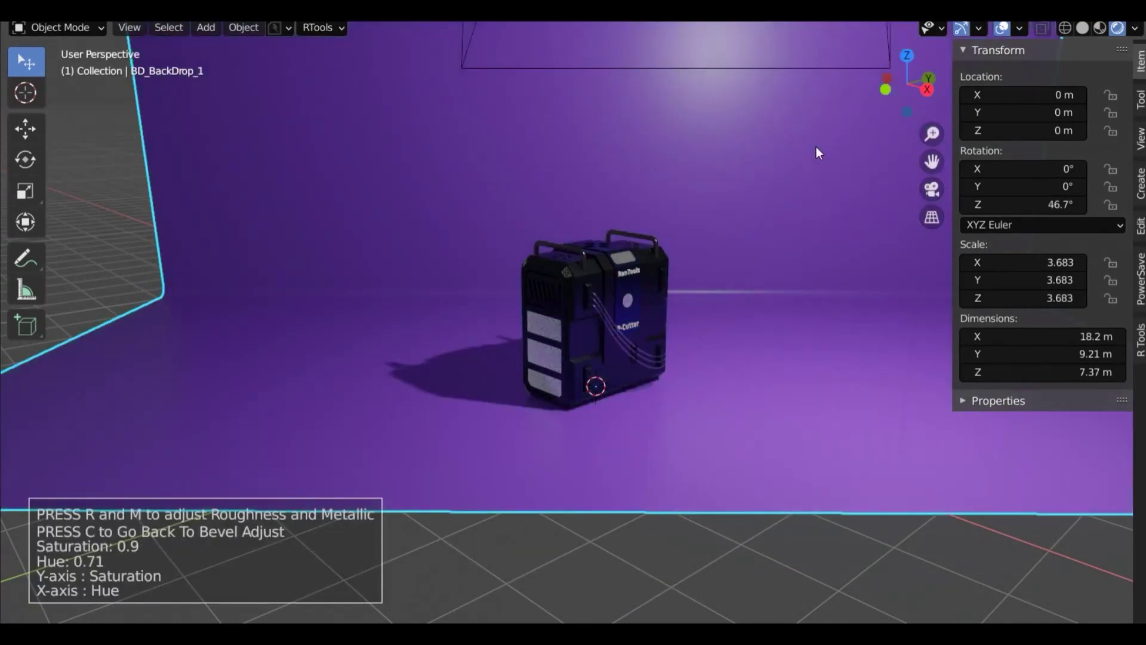
pyautogui.press('m')
pyautogui.press('r')
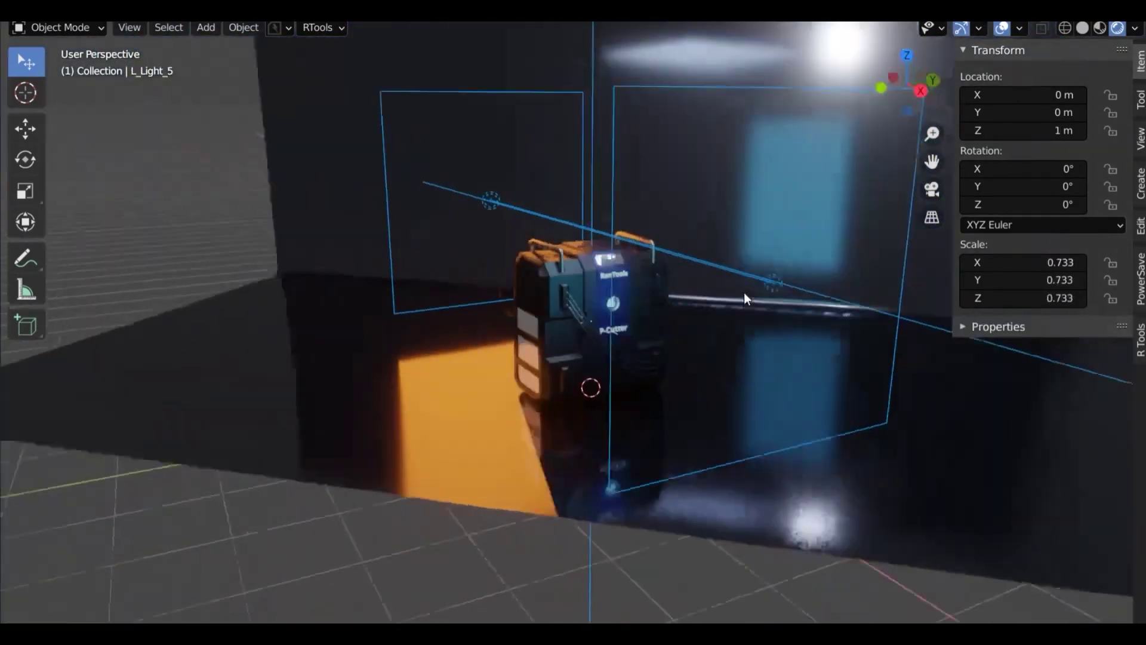
# - Rotate the lights, then set camera zoom, depth of field, focus object and f-stop
pyautogui.press('r')
pyautogui.press('z')
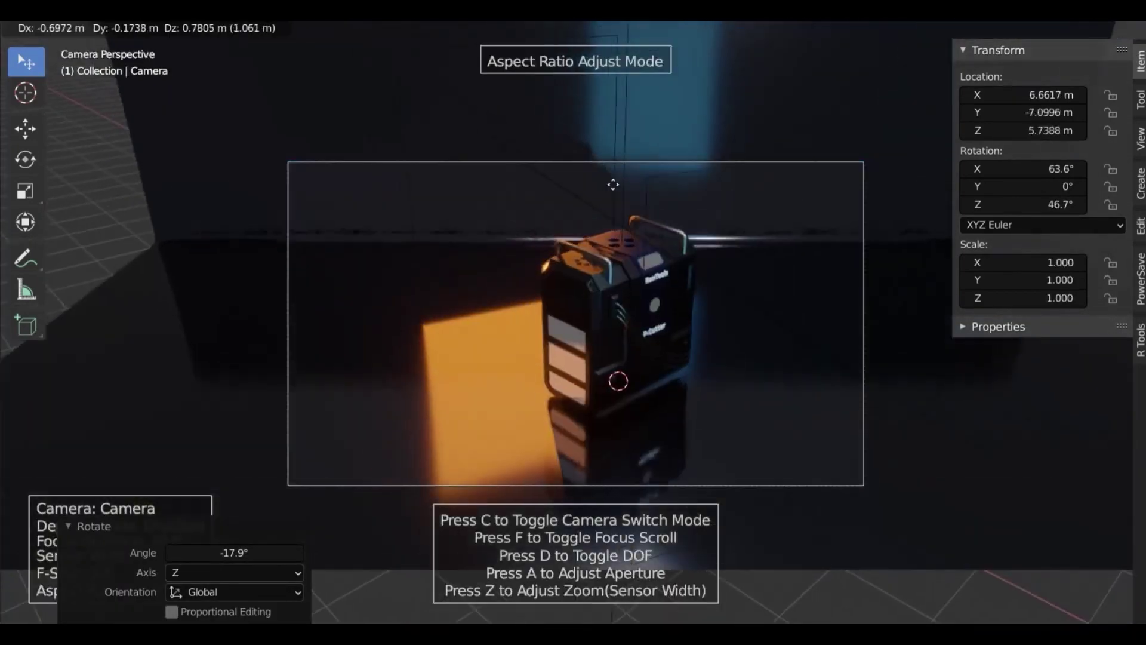
pyautogui.click(679, 271)
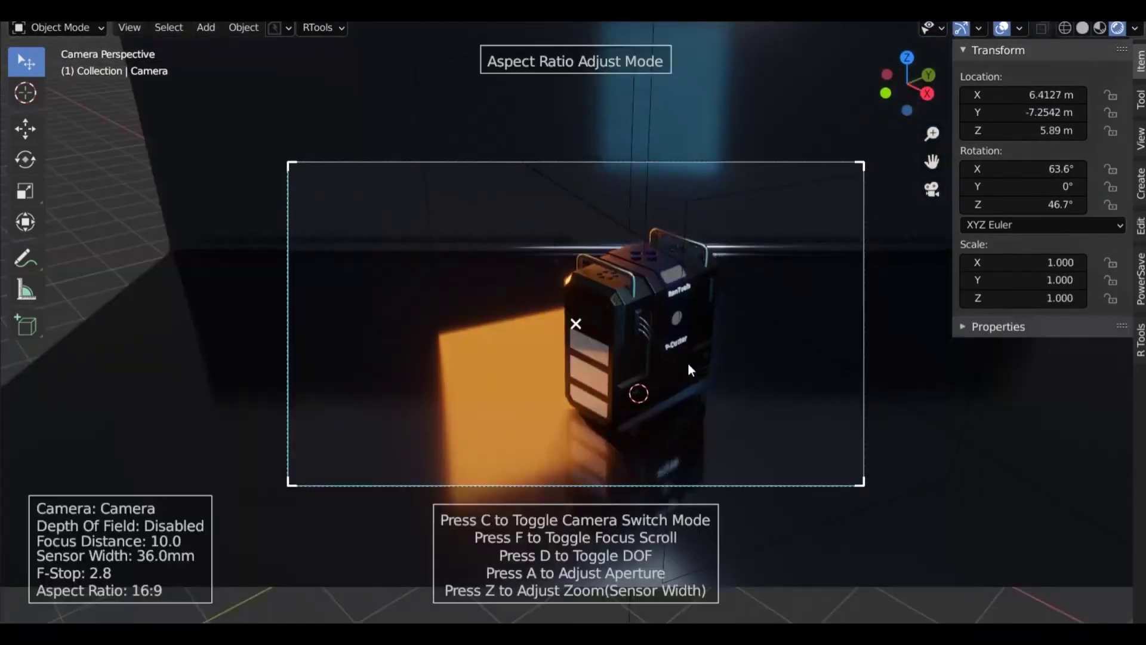
pyautogui.press('z')
pyautogui.press('d')
pyautogui.press('f')
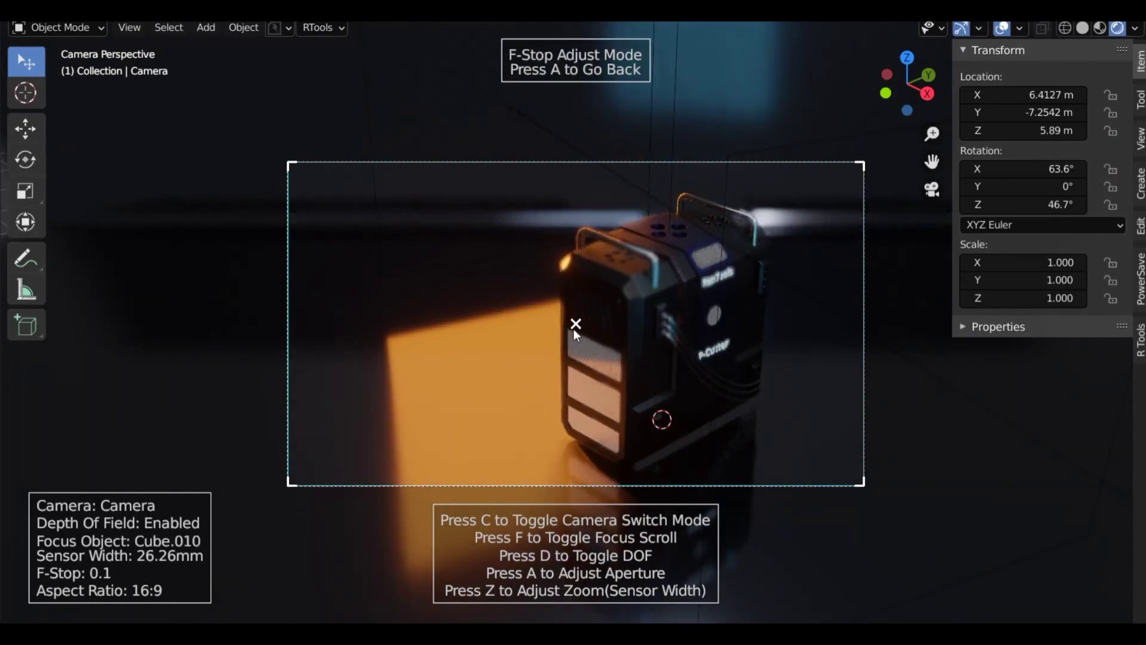
pyautogui.press('f')
pyautogui.press('a')
pyautogui.press('z')
pyautogui.press('Escape')
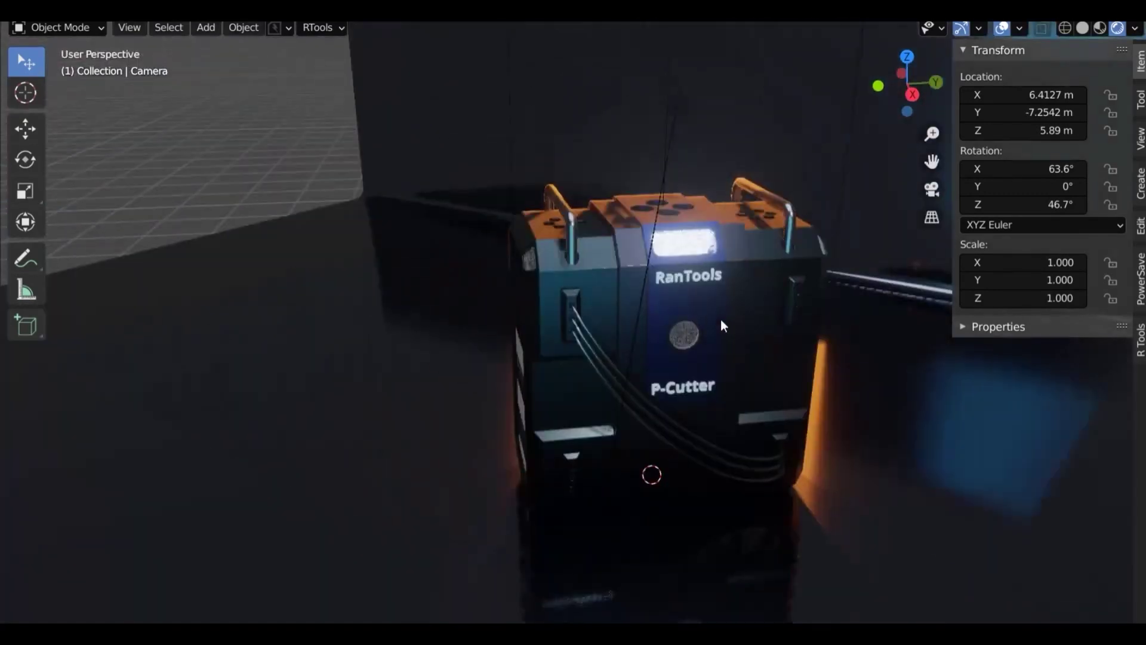
# - Scale the light rig up and view through the scene camera
pyautogui.scroll(1, 692, 314)
pyautogui.press('s')
pyautogui.click(494, 351)
pyautogui.press('KP_0')
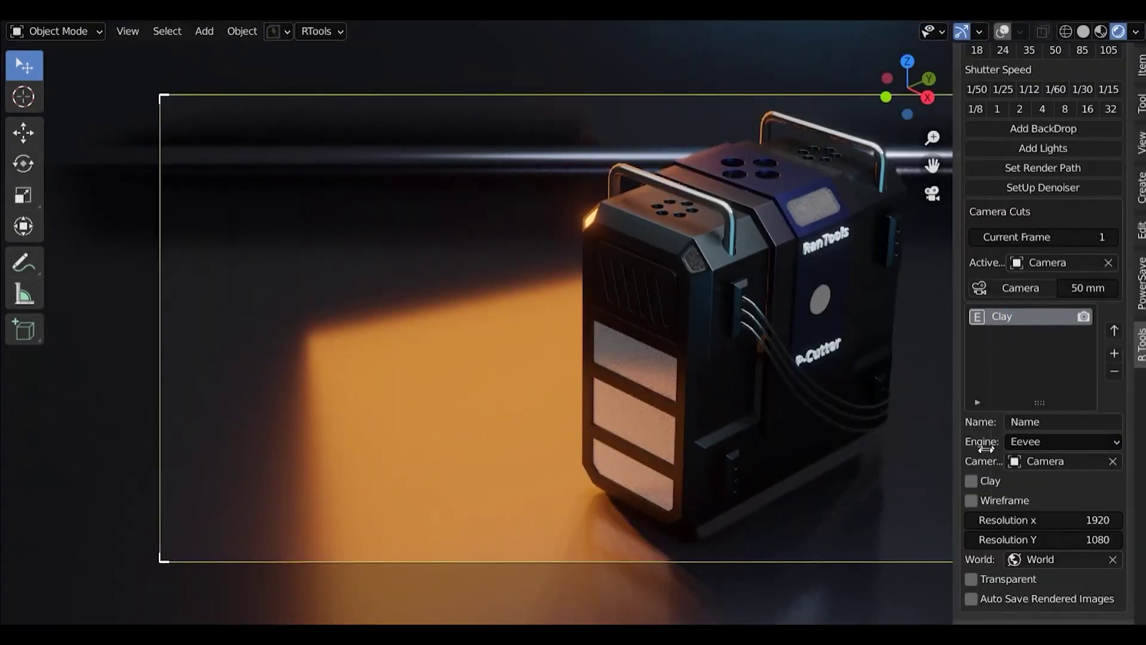
# - Add Clay and WireFrame render presets with clay override, wireframe and blue clay colour
pyautogui.click(970, 481)
pyautogui.click(1069, 480)
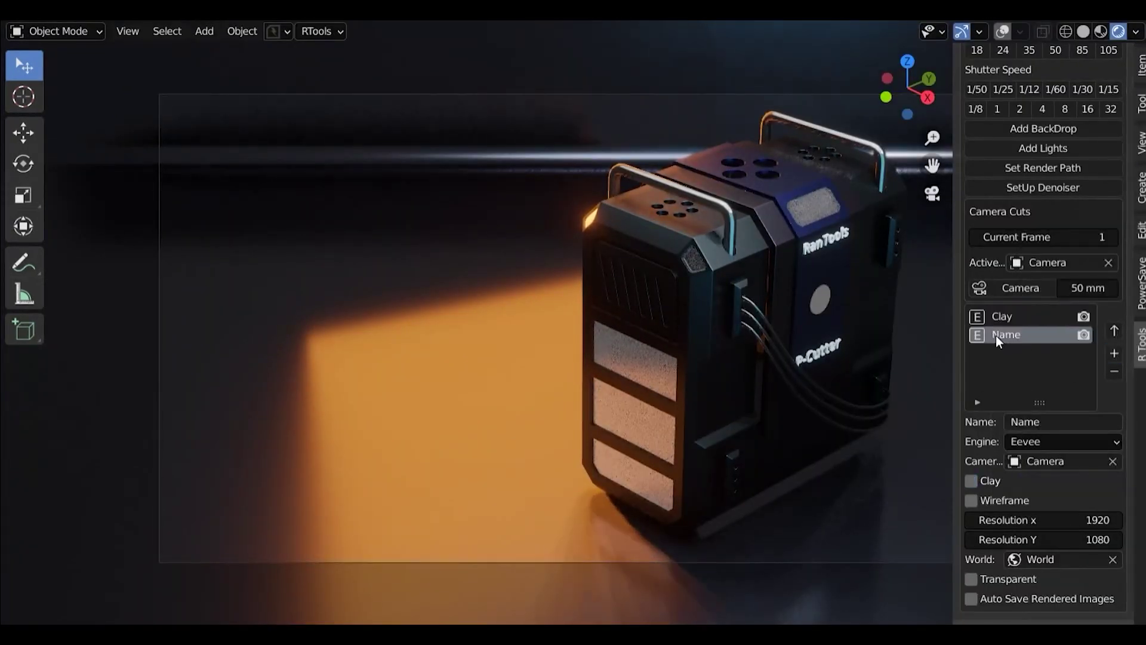
pyautogui.click(971, 500)
pyautogui.click(1068, 481)
pyautogui.click(1056, 298)
pyautogui.click(1051, 421)
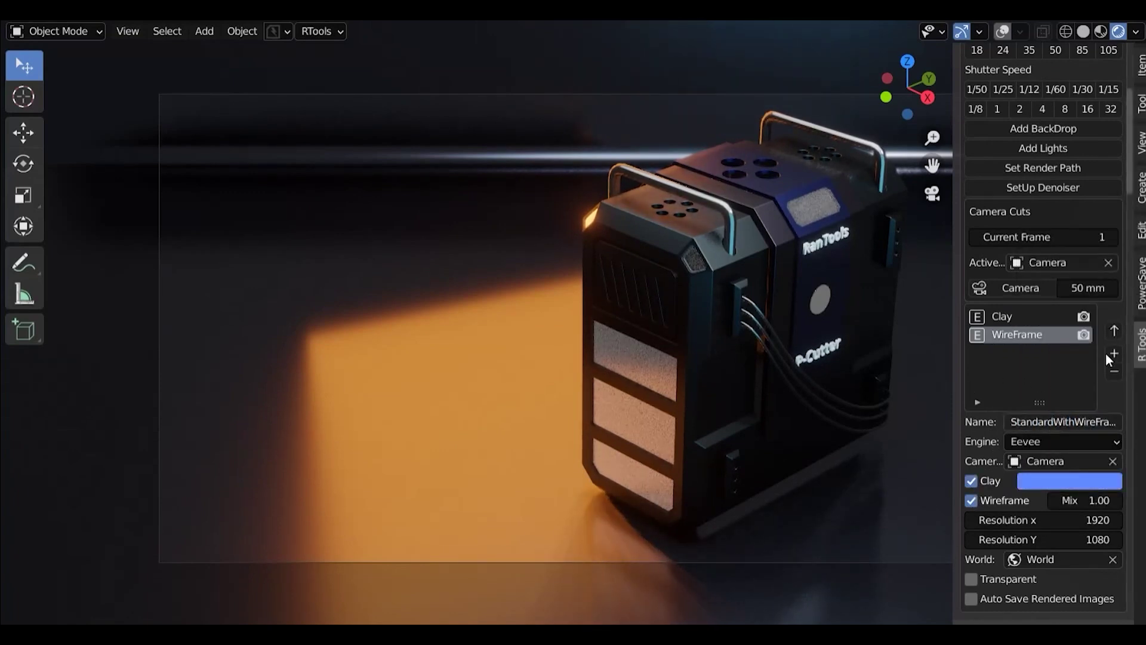
# - Duplicate the camera as Camera.001, then rotate and reposition it from the top view
pyautogui.press('KP_7')
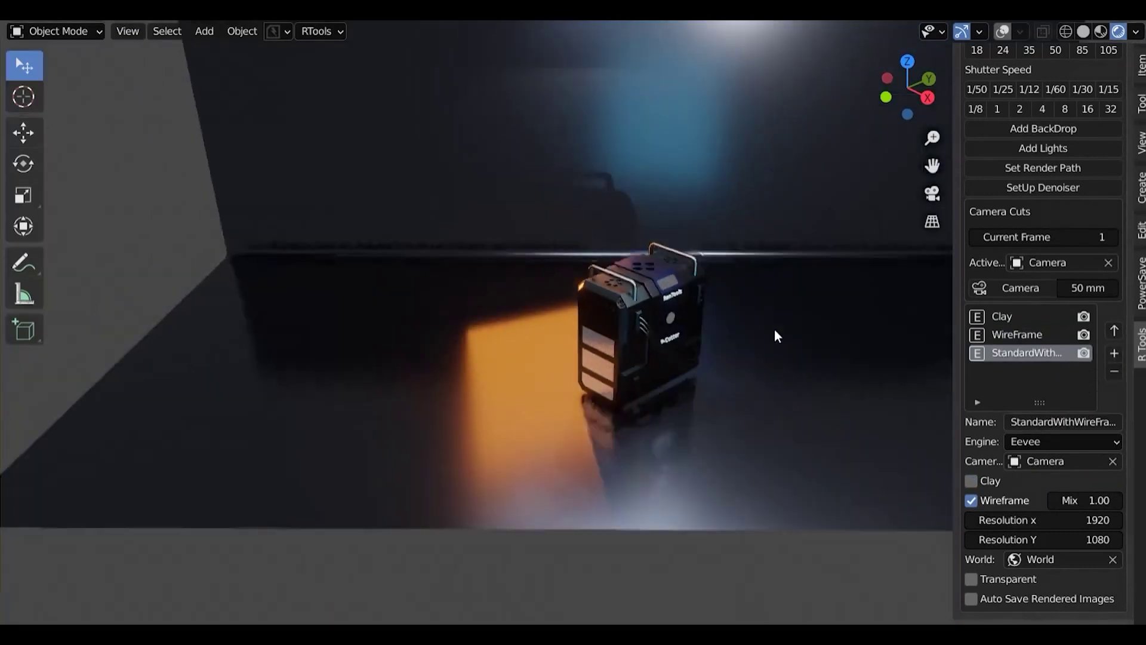
pyautogui.click(770, 506)
pyautogui.hotkey('shift', 'd')
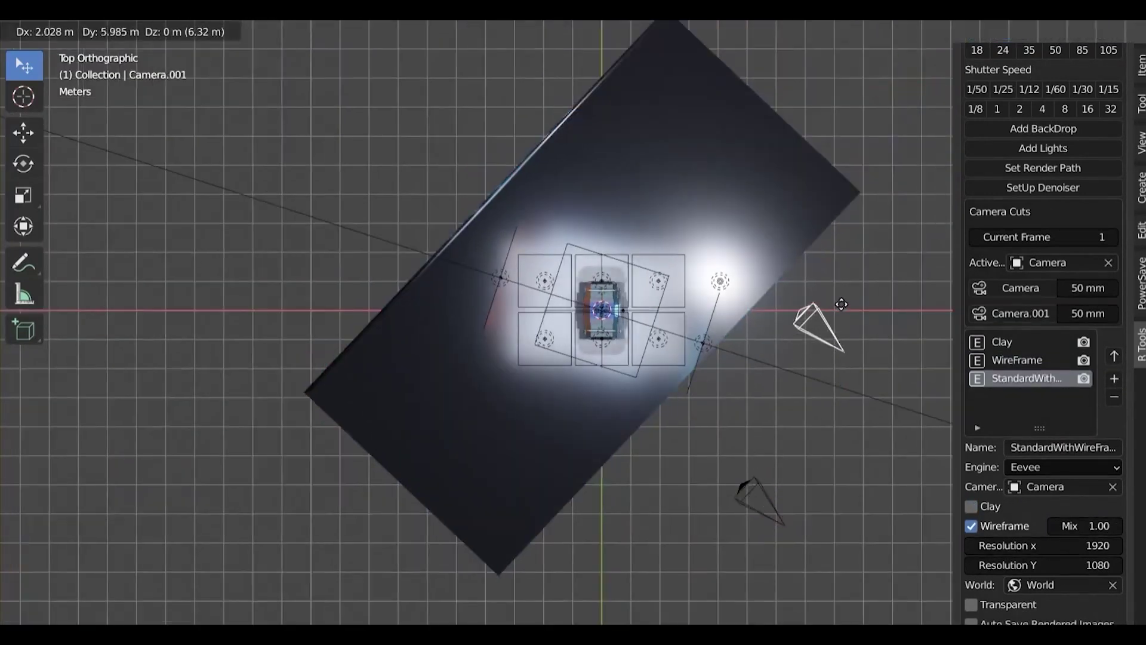
pyautogui.click(805, 317)
pyautogui.press('r')
pyautogui.click(800, 302)
pyautogui.press('ctrl+KP_0')
pyautogui.press('g')
pyautogui.click(725, 330)
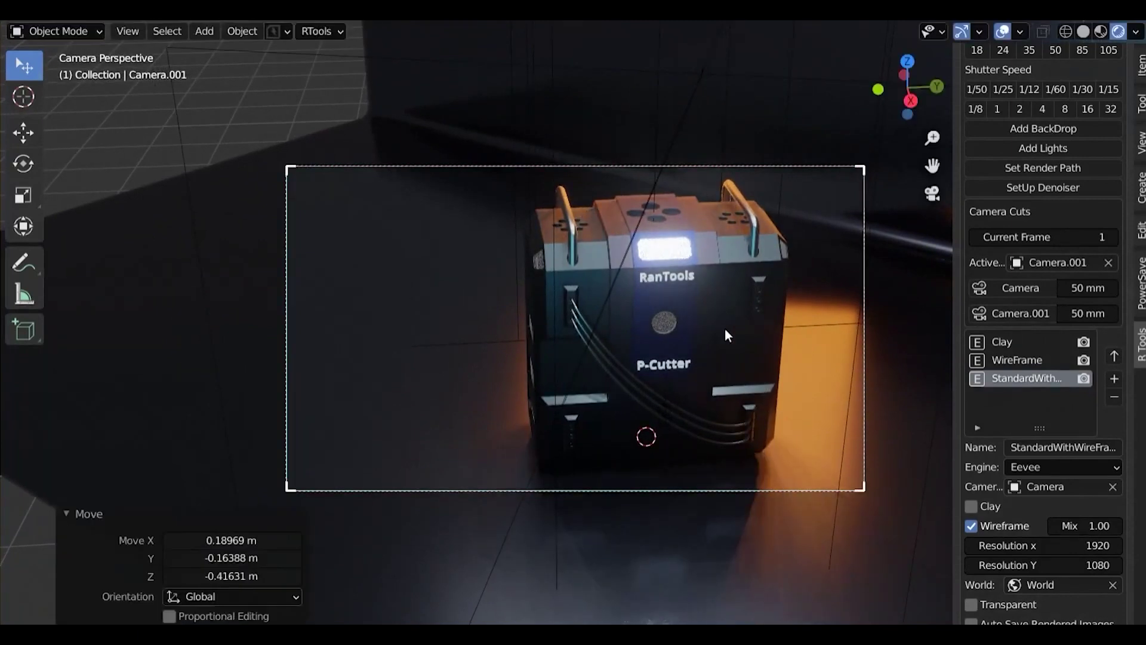
# - Adjust the new camera, hide the viewport overlays and rename a preset to 'Standard'
pyautogui.press('z')
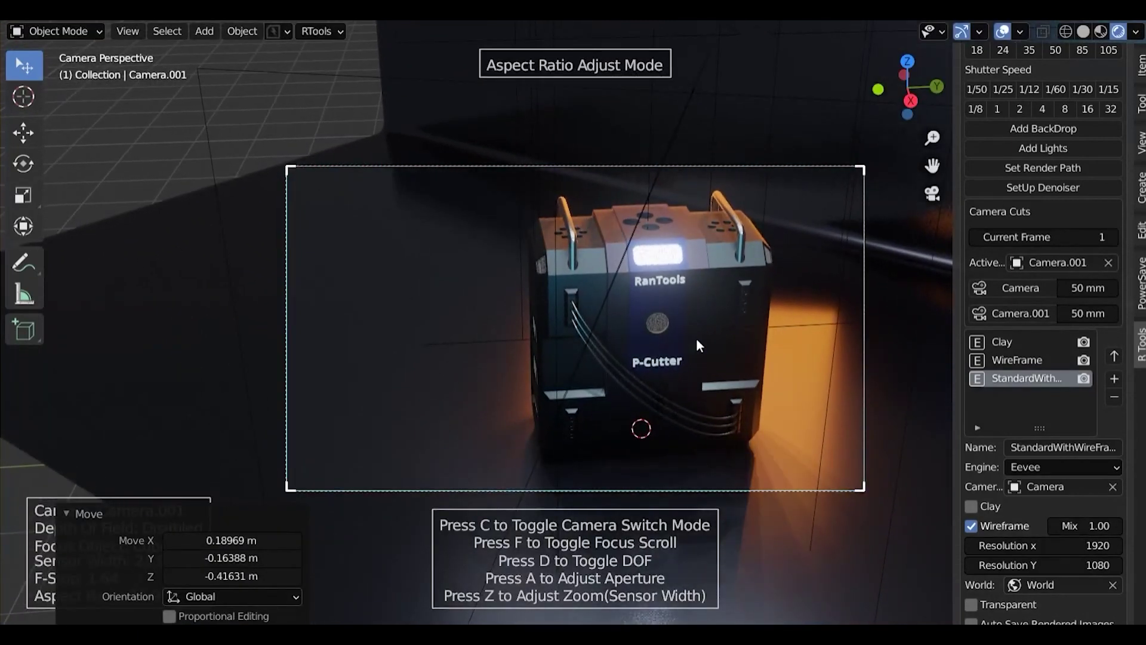
pyautogui.click(696, 338)
pyautogui.click(696, 338)
pyautogui.hotkey('shift', 'alt', 'z')
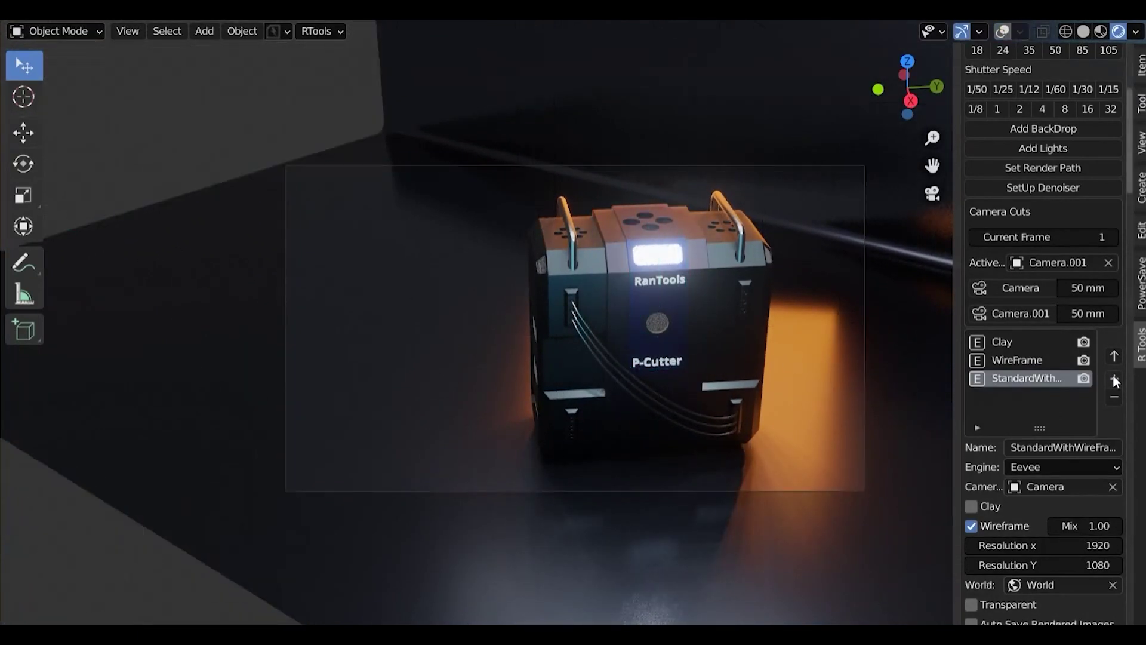
pyautogui.click(1073, 447)
pyautogui.write('Standard')
# - Preview the WireFrame preset, then polygon-cut the top band in Slice mode
pyautogui.click(1004, 358)
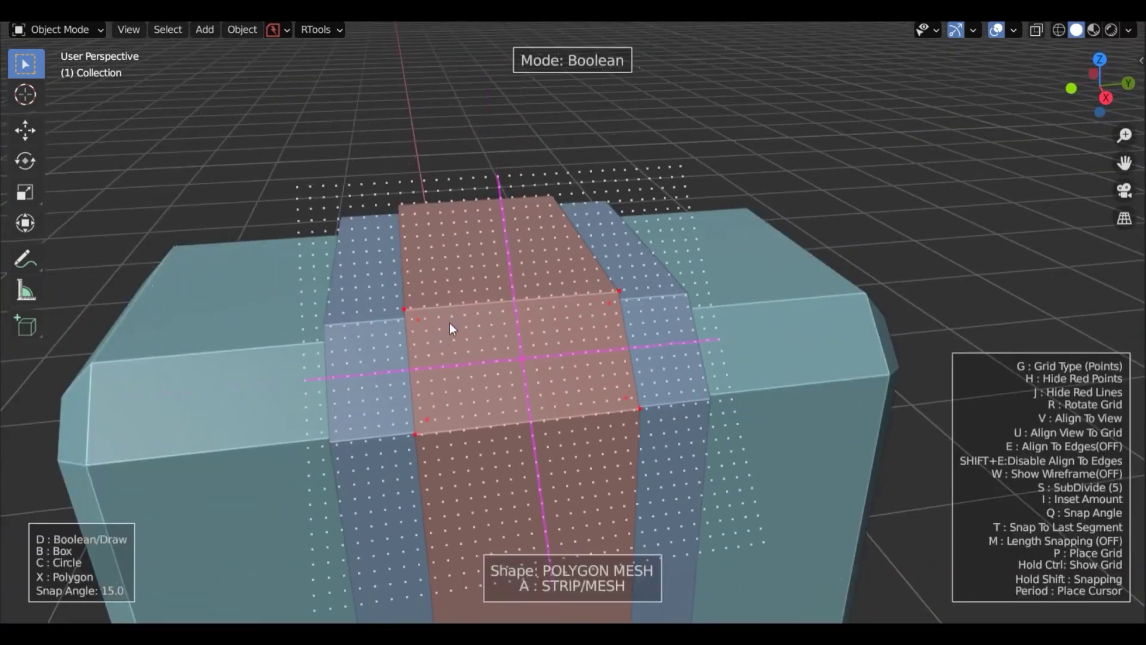
pyautogui.click(602, 391)
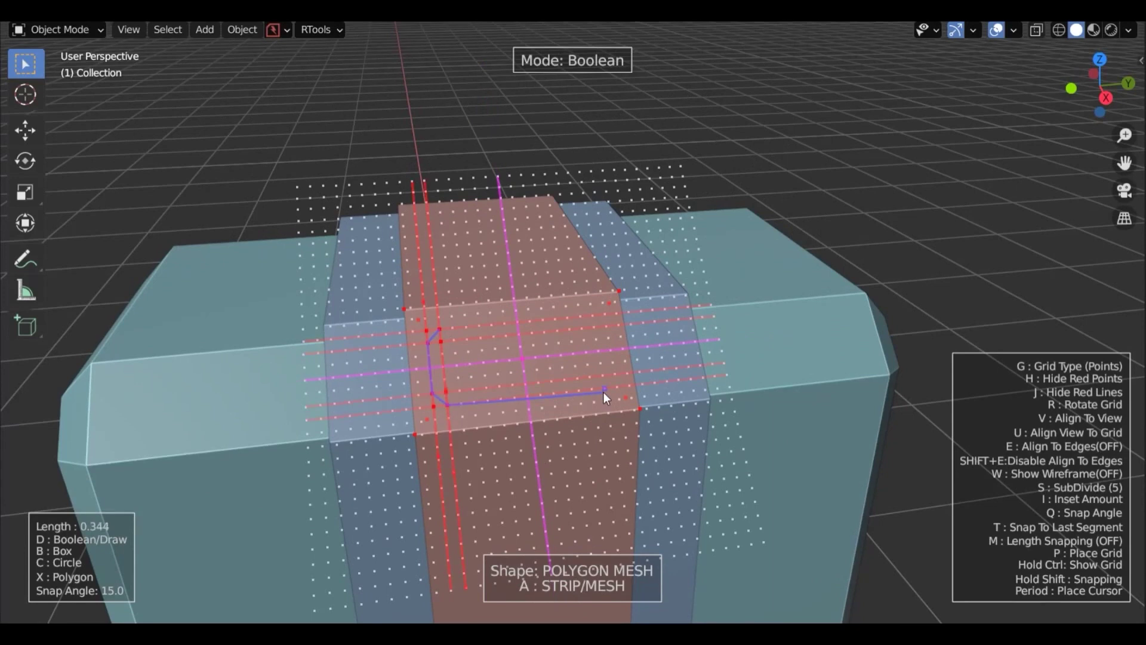
pyautogui.click(590, 311)
pyautogui.press('Return')
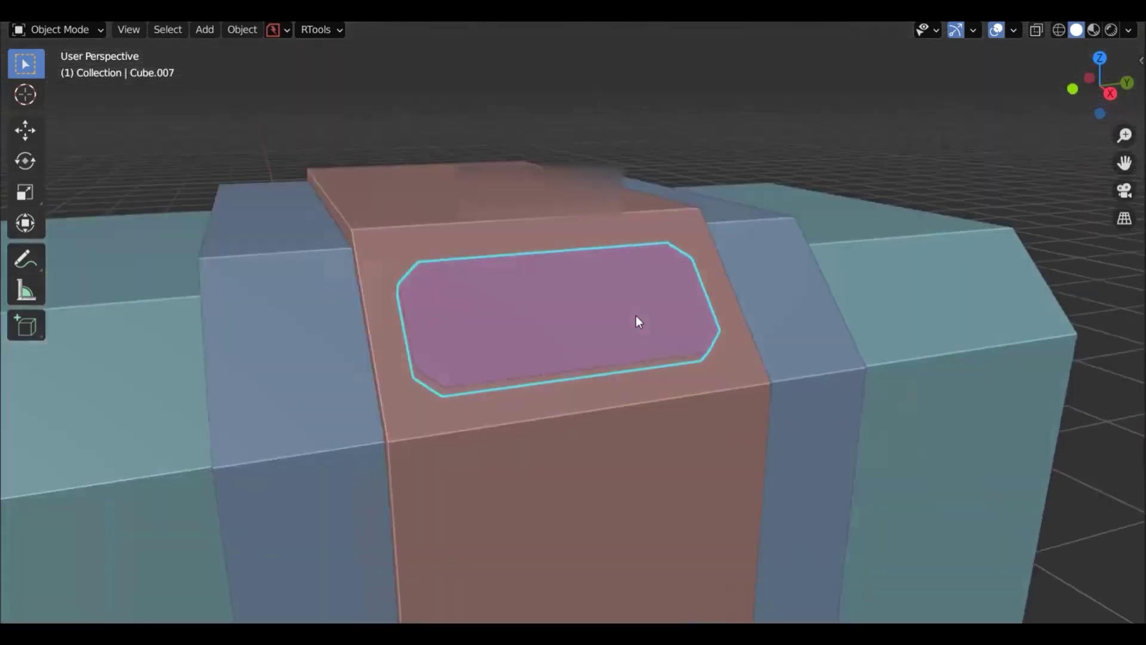
pyautogui.press('z')
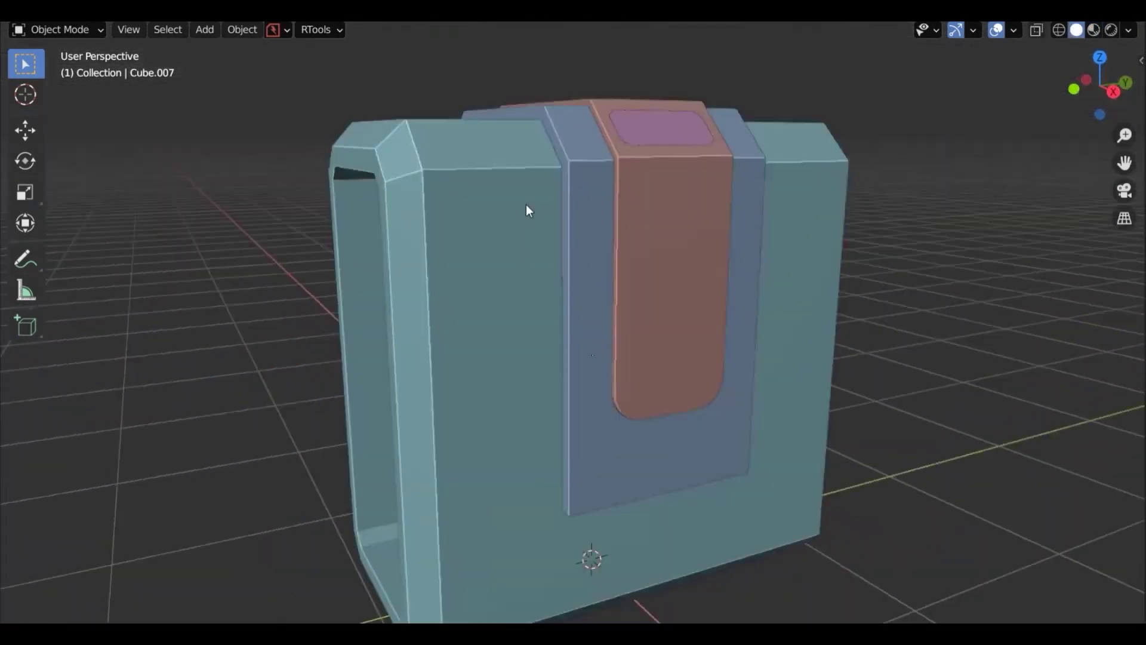
# - From the front orthographic view, start a boolean cutter along the box's side
pyautogui.moveTo(525, 205); pyautogui.dragTo(615, 235, button='middle')
pyautogui.press('KP_1')
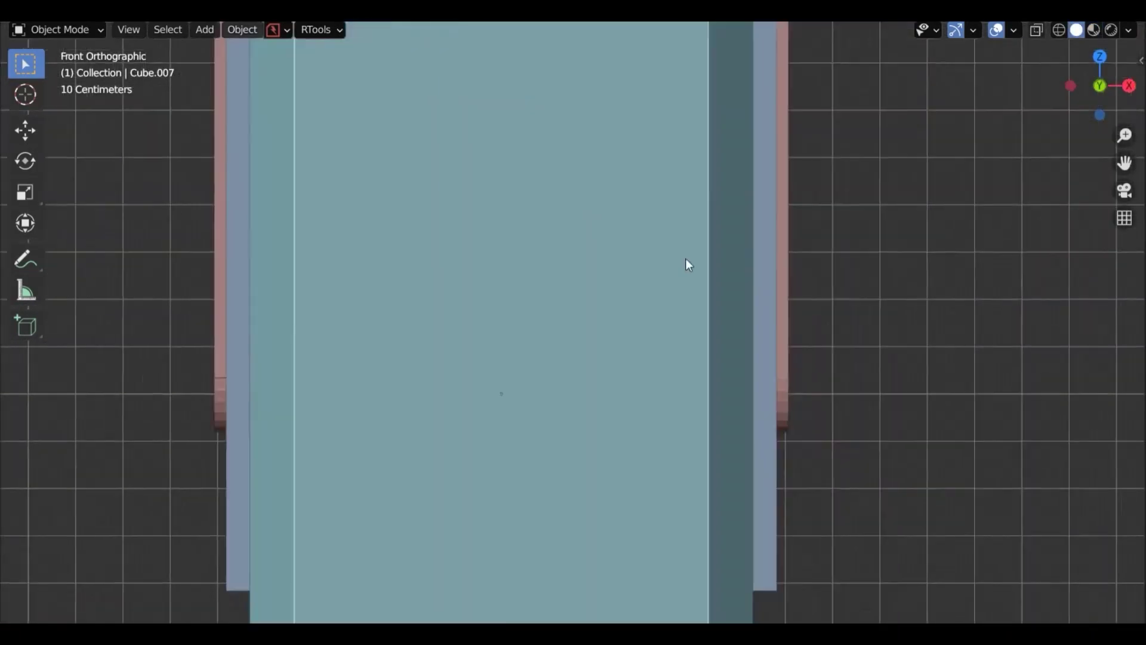
pyautogui.scroll(-3, 686, 263)
pyautogui.hotkey('alt', 'x')
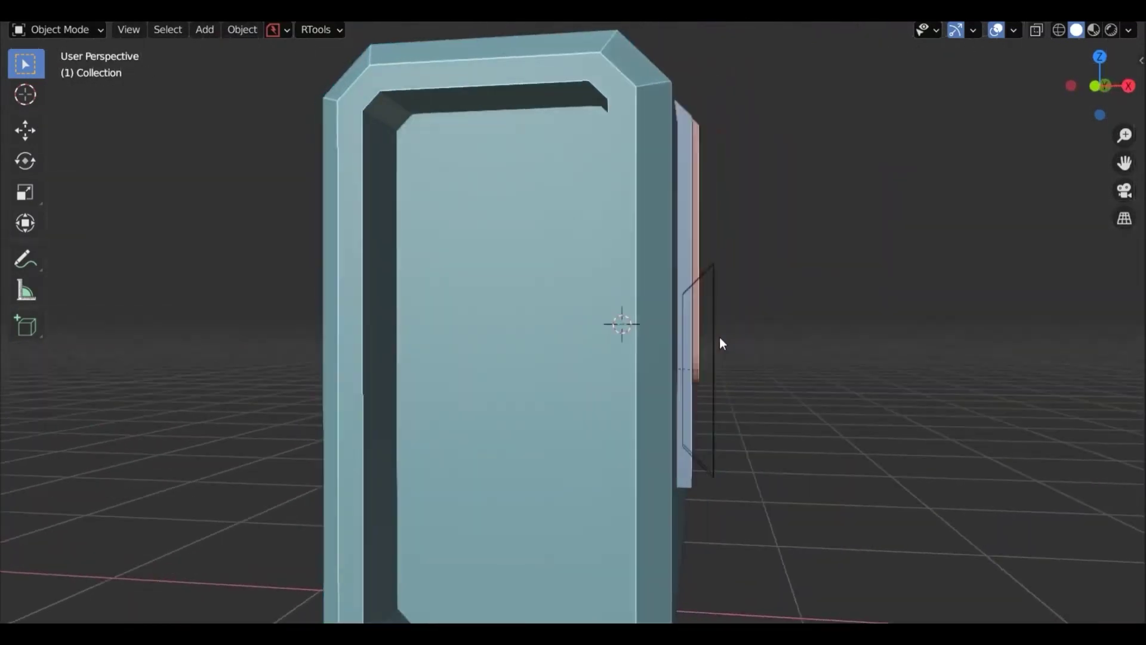
pyautogui.press('KP_1')
pyautogui.hotkey('alt', 'x')
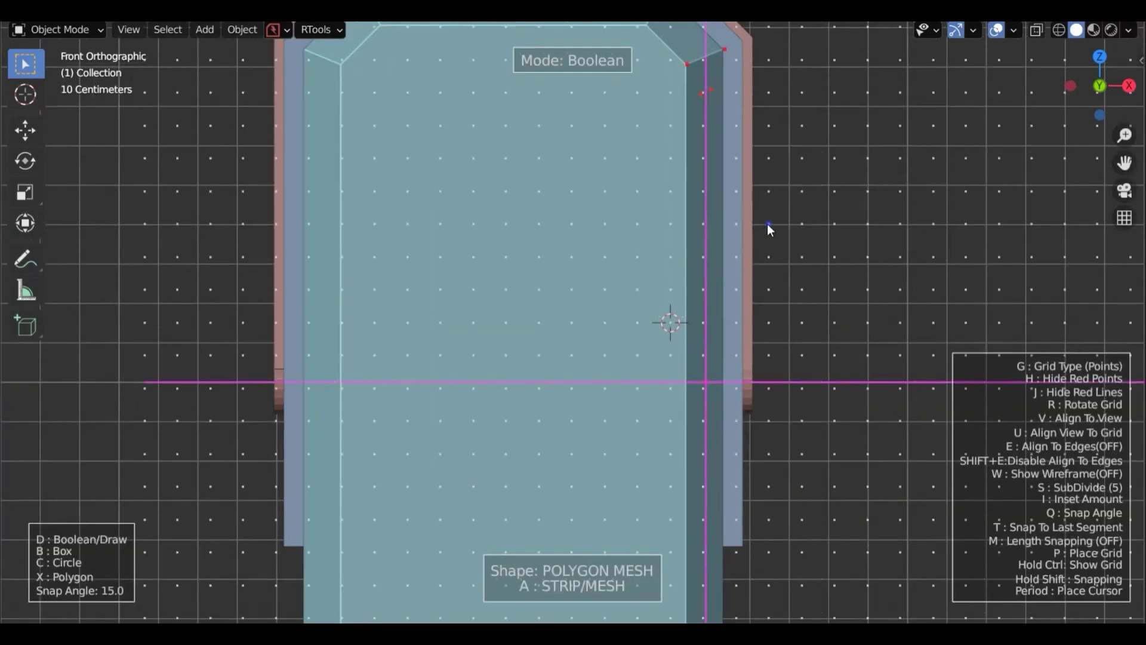
# - Cut recessed grooves into the front with polygon and box Difference cutters
pyautogui.click(707, 382)
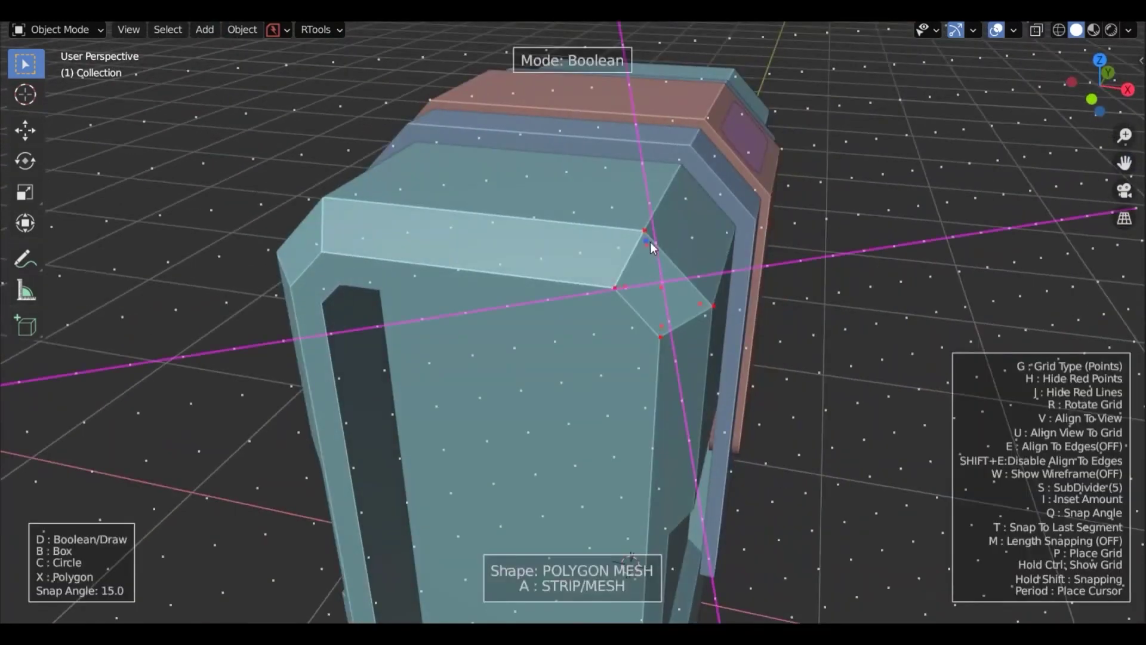
pyautogui.click(650, 242)
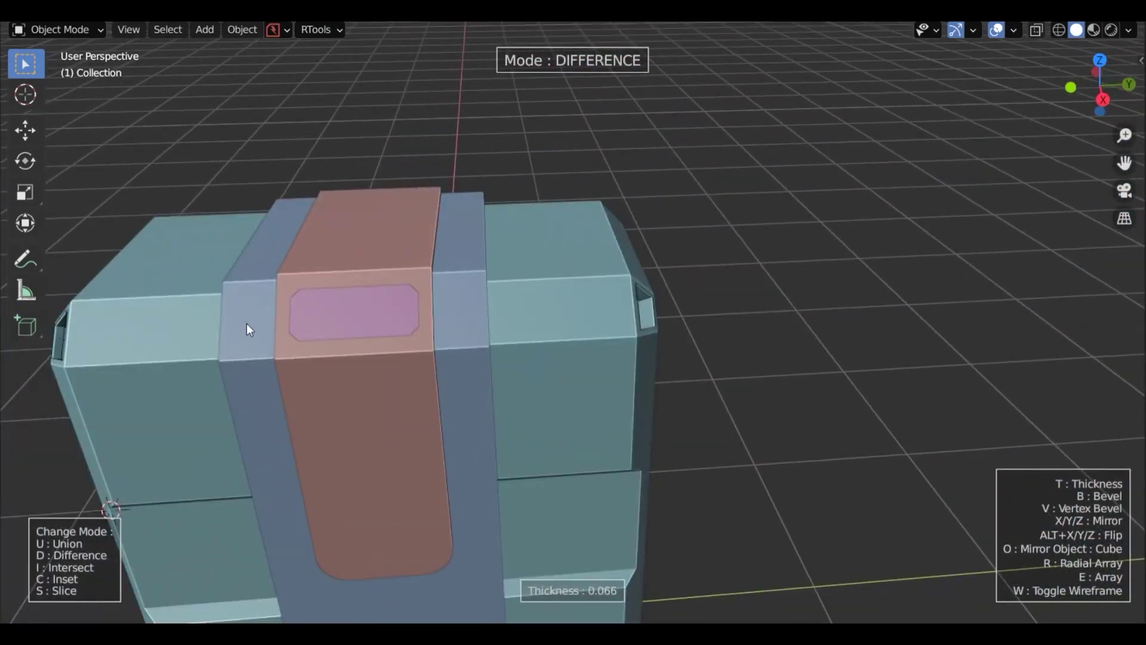
pyautogui.click(310, 334)
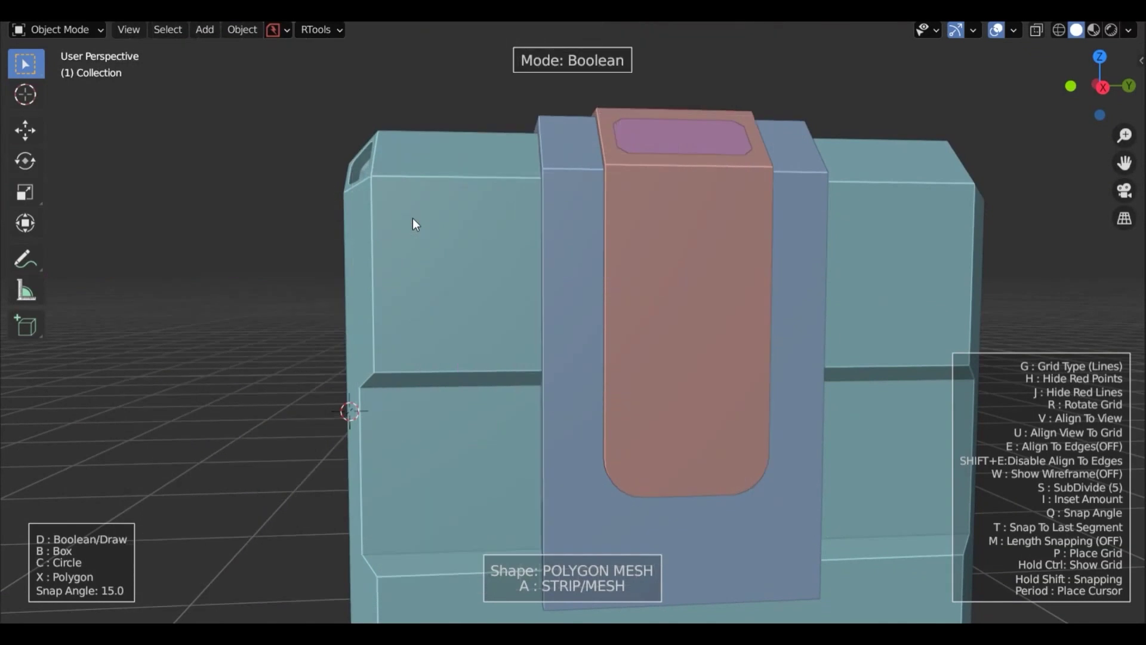
pyautogui.press('p')
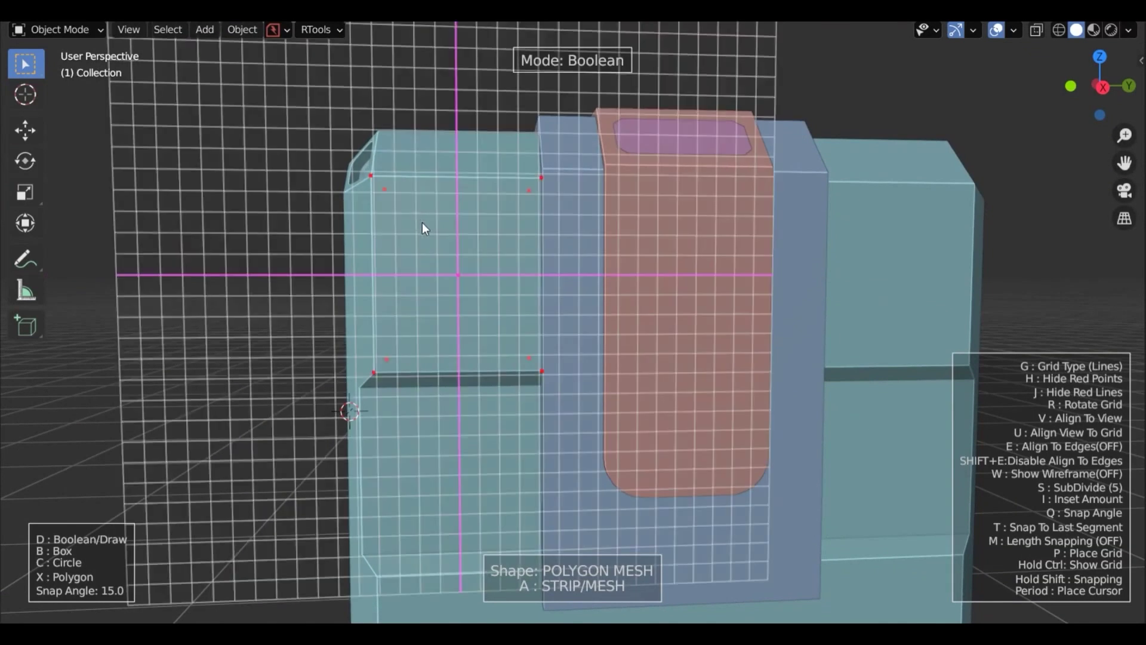
pyautogui.press('b')
pyautogui.moveTo(421, 227)
pyautogui.mouseDown()
pyautogui.moveTo(460, 345)
pyautogui.moveTo(465, 335)
pyautogui.mouseUp()
# - Add small raised side blocks with an X-mirrored Union box cutter
pyautogui.moveTo(465, 336); pyautogui.dragTo(617, 334, button='middle')
pyautogui.press('u')
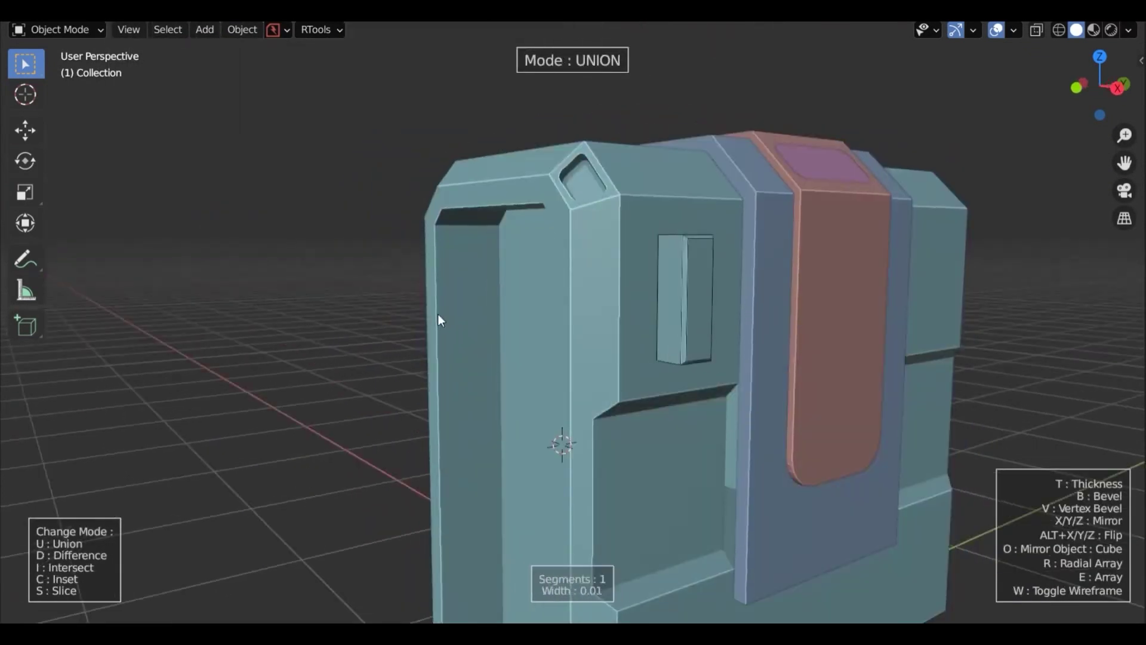
pyautogui.press('x')
pyautogui.click(1086, 262)
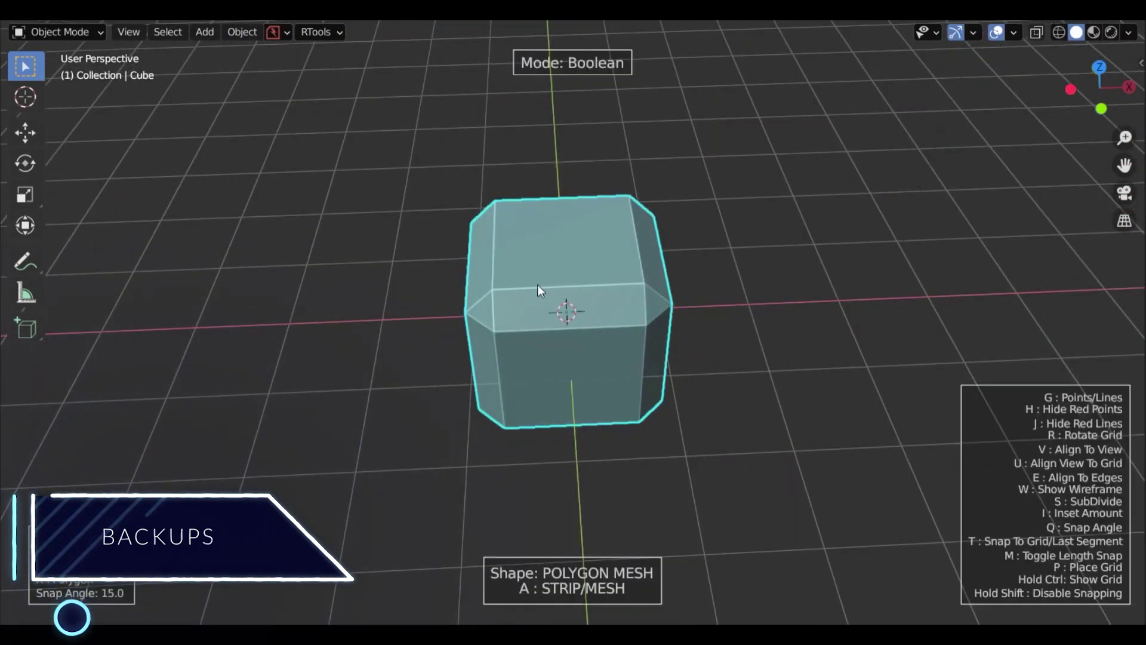
# - Box-cut the rectangular recess in the cube's front, then circle-cut a hole in its floor
pyautogui.moveTo(597, 317); pyautogui.dragTo(659, 353)
pyautogui.click(673, 325)
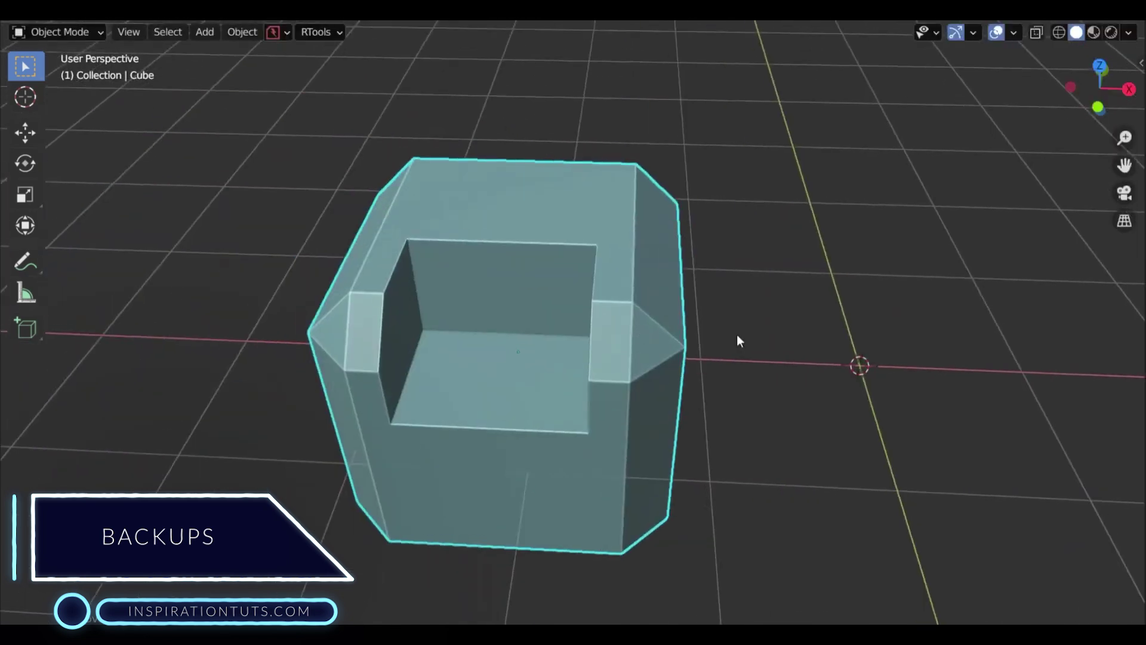
pyautogui.hotkey('ctrl', 'shift', 'x')
pyautogui.press('c')
pyautogui.moveTo(496, 374); pyautogui.dragTo(527, 396)
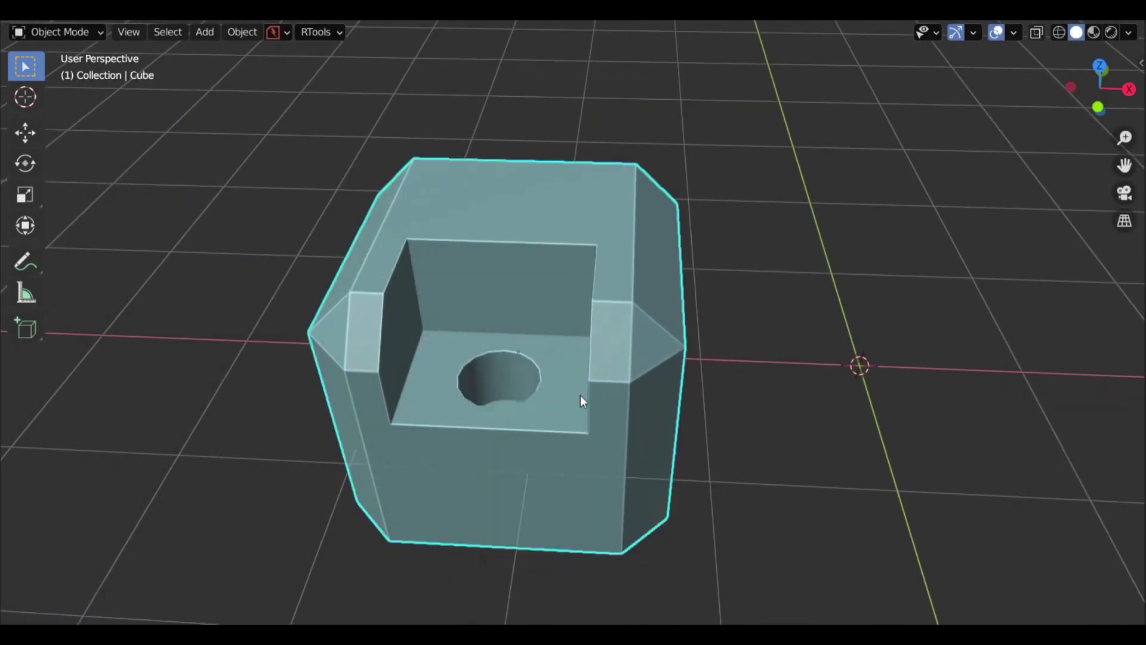
pyautogui.moveTo(580, 395); pyautogui.dragTo(643, 365, button='middle')
pyautogui.hotkey('ctrl', 'shift', 'x')
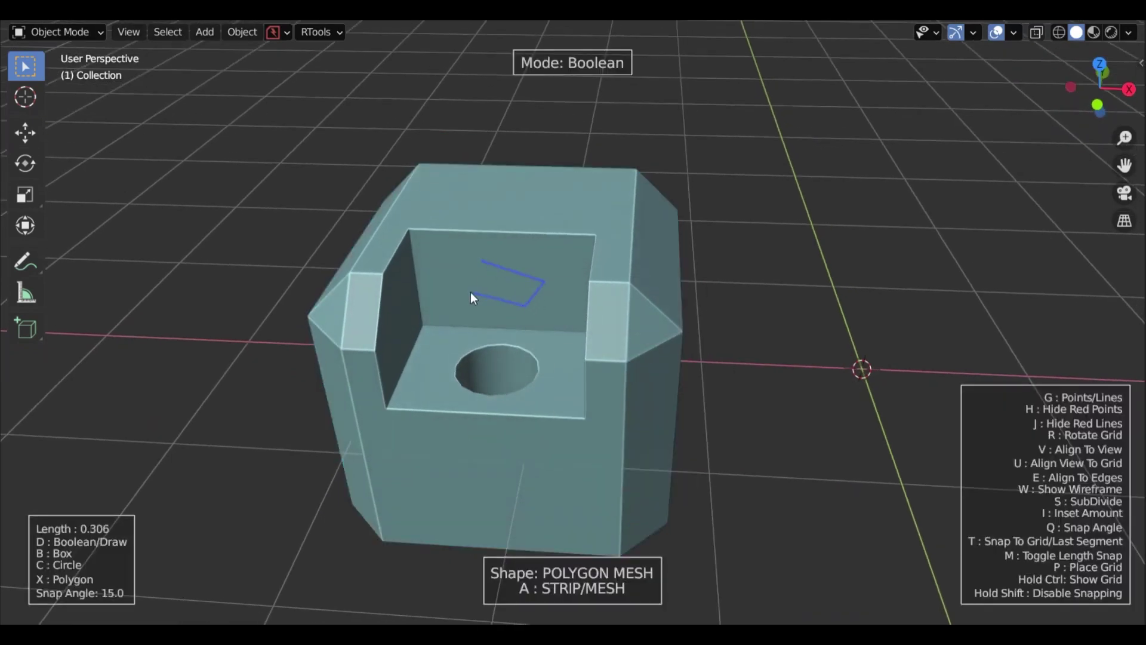
# - Close the polygon cutter to cut a V-shaped notch in the back wall
pyautogui.press('space')
pyautogui.click(481, 293)
pyautogui.moveTo(495, 296); pyautogui.dragTo(591, 300, button='middle')
# - Save a backup of the cube named '3 Bools'
pyautogui.hotkey('ctrl', 'shift', 'b')
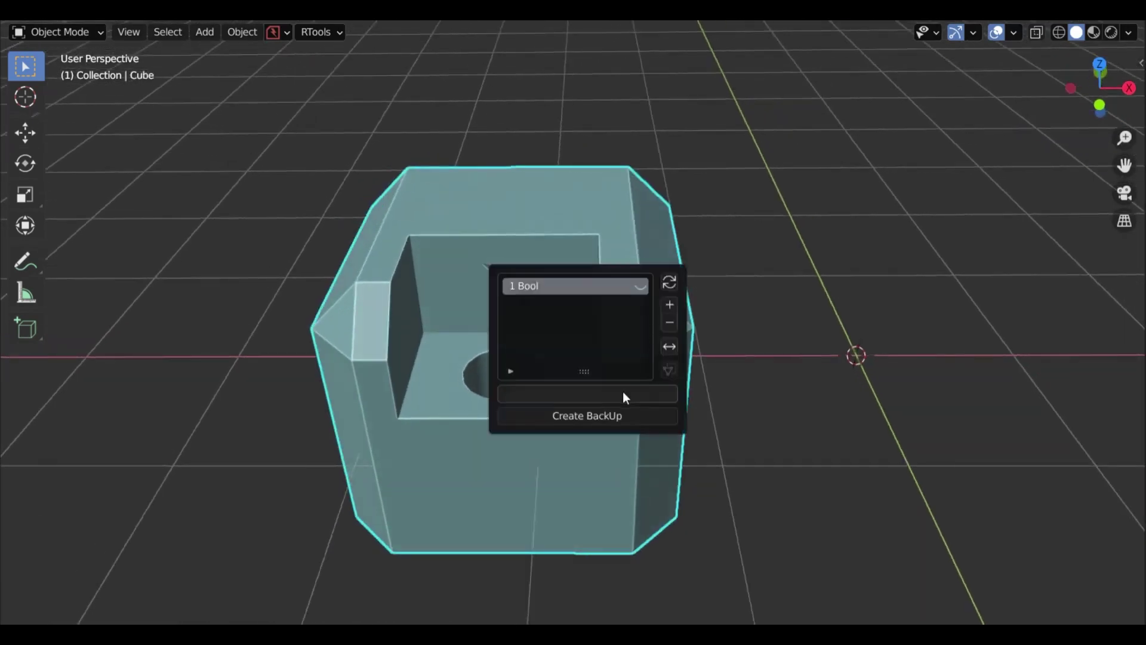
pyautogui.press('Return')
pyautogui.click(615, 414)
# - Move the cube along X and box-cut a rectangular slot across its top
pyautogui.press('g')
pyautogui.press('x')
pyautogui.click(401, 305)
pyautogui.press('KP_Decimal')
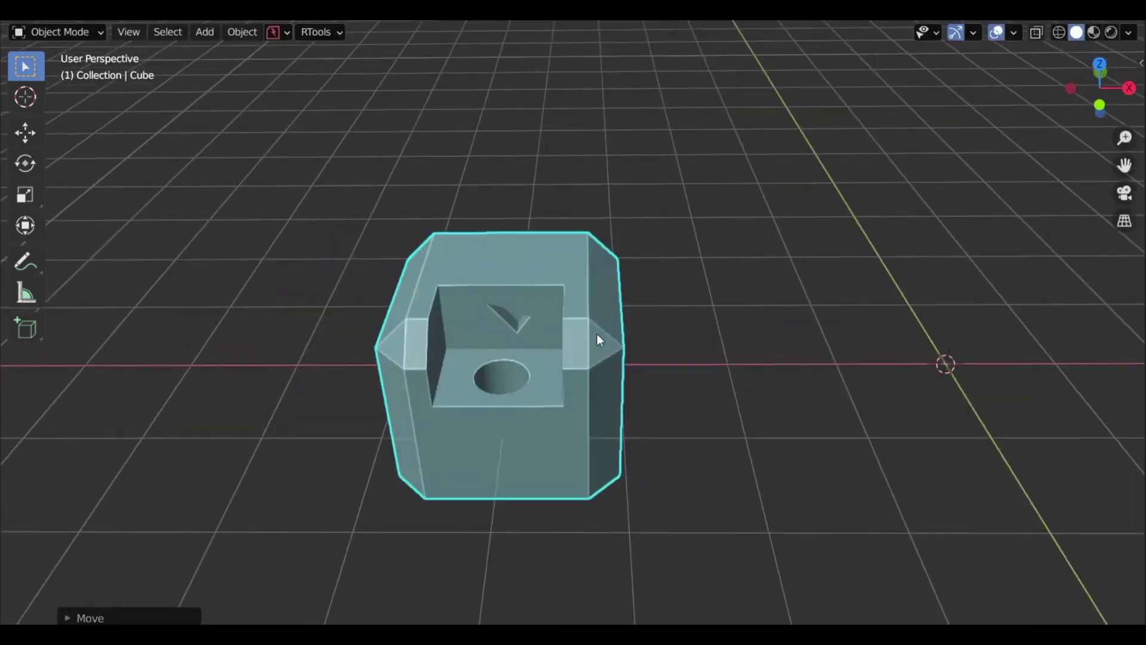
pyautogui.press('f')
pyautogui.click(363, 302)
pyautogui.moveTo(456, 203); pyautogui.dragTo(591, 239)
pyautogui.click(647, 237)
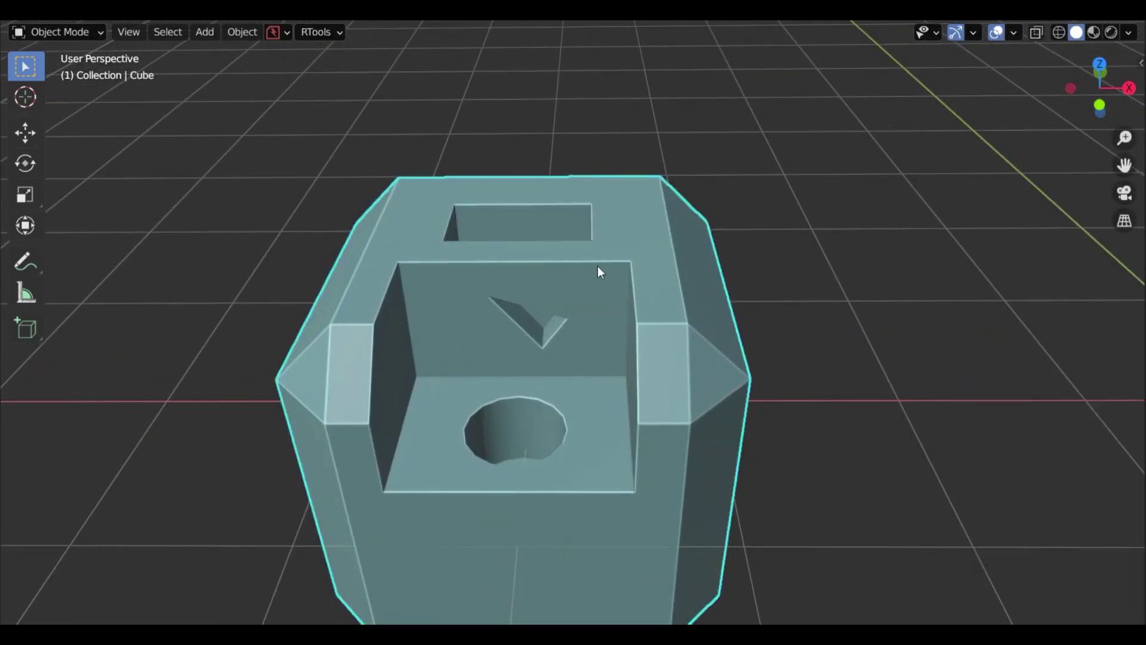
# - Swap in the '3 Bools' and '1 Bool' backups, then restore the latest Cube
pyautogui.hotkey('ctrl', 'shift', 'b')
pyautogui.click(523, 277)
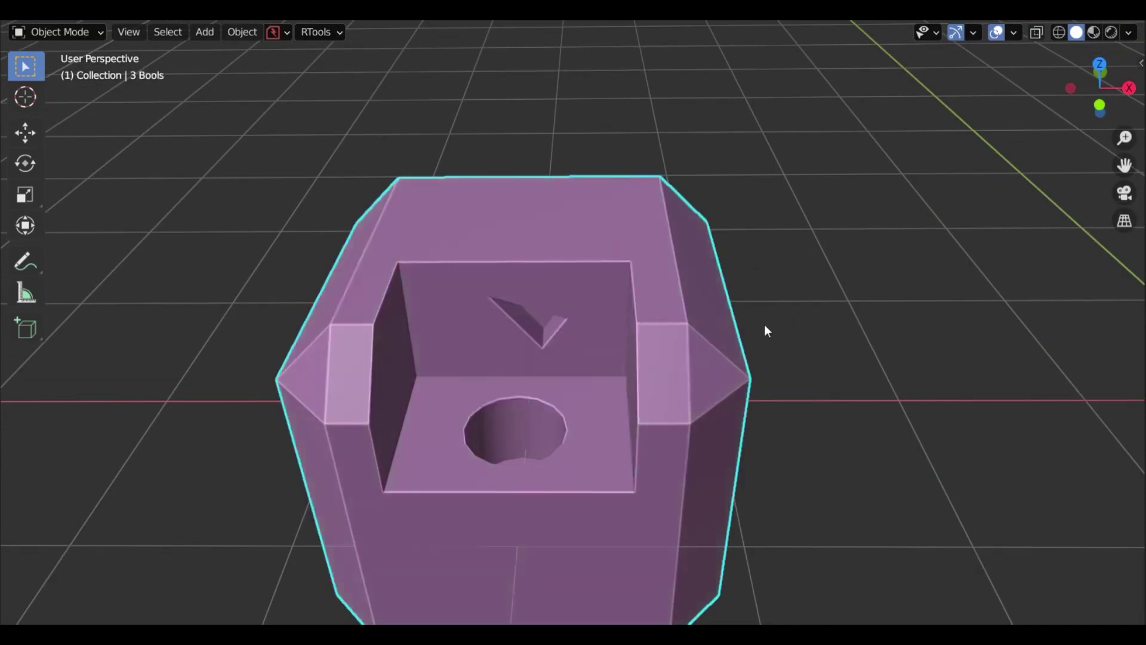
pyautogui.moveTo(765, 327); pyautogui.dragTo(732, 309, button='middle')
pyautogui.hotkey('ctrl', 'shift', 'b')
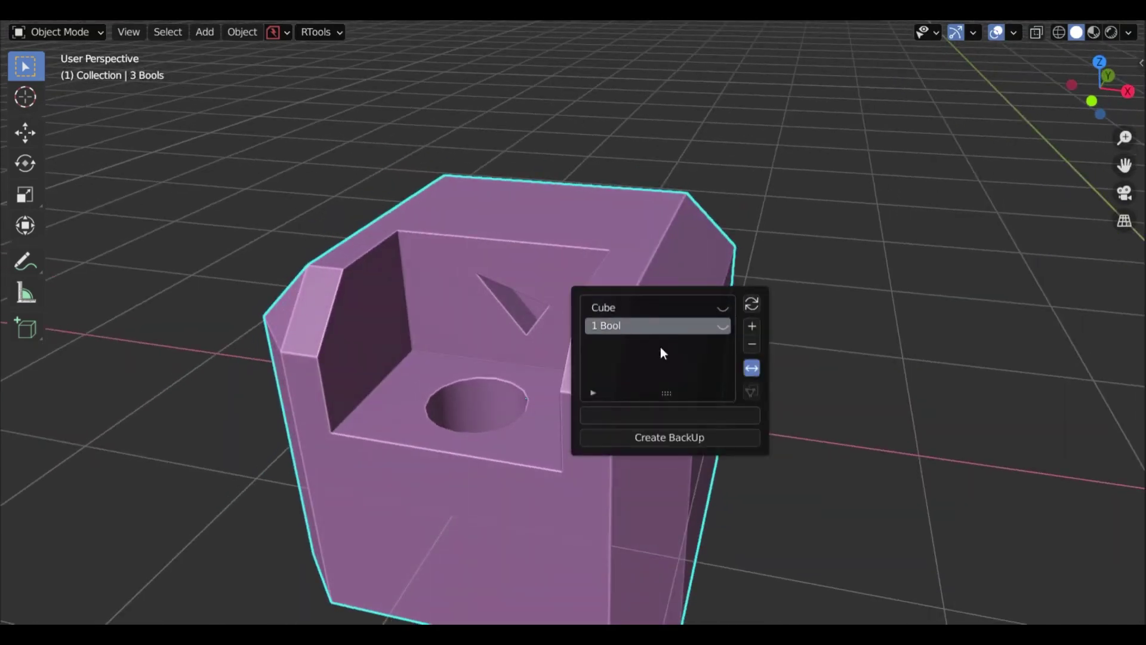
pyautogui.click(657, 325)
pyautogui.moveTo(657, 325); pyautogui.dragTo(621, 248, button='middle')
pyautogui.hotkey('ctrl', 'shift', 'b')
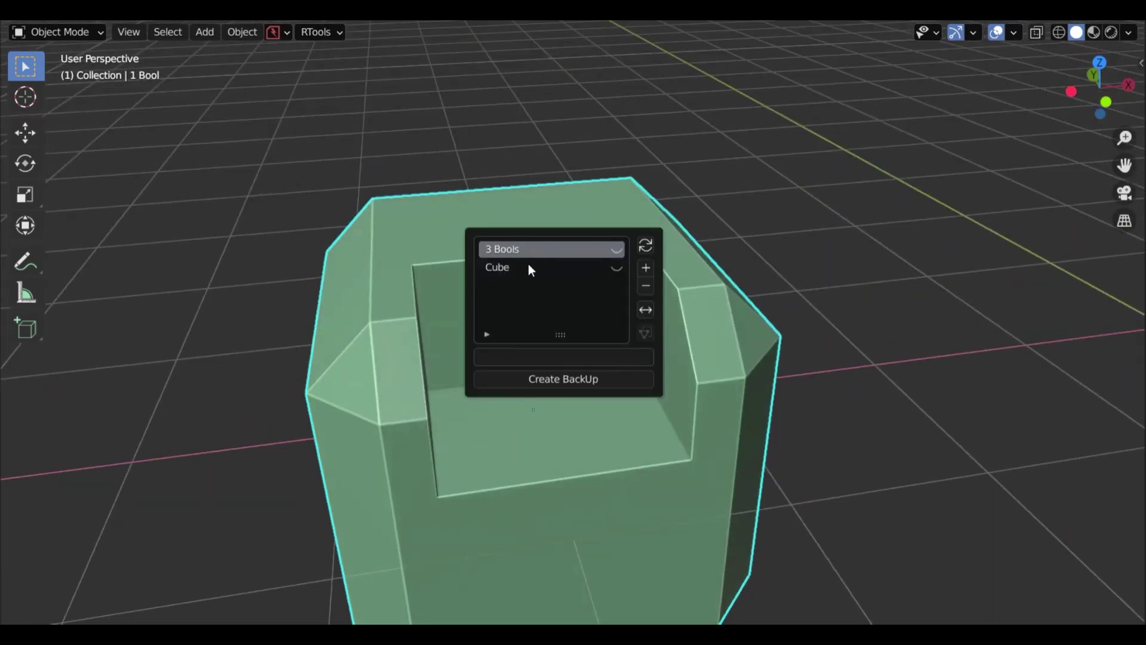
pyautogui.click(653, 307)
# - Cut a small circular hole through the side wedge
pyautogui.scroll(3, 668, 310)
pyautogui.hotkey('ctrl', 'shift', 'x')
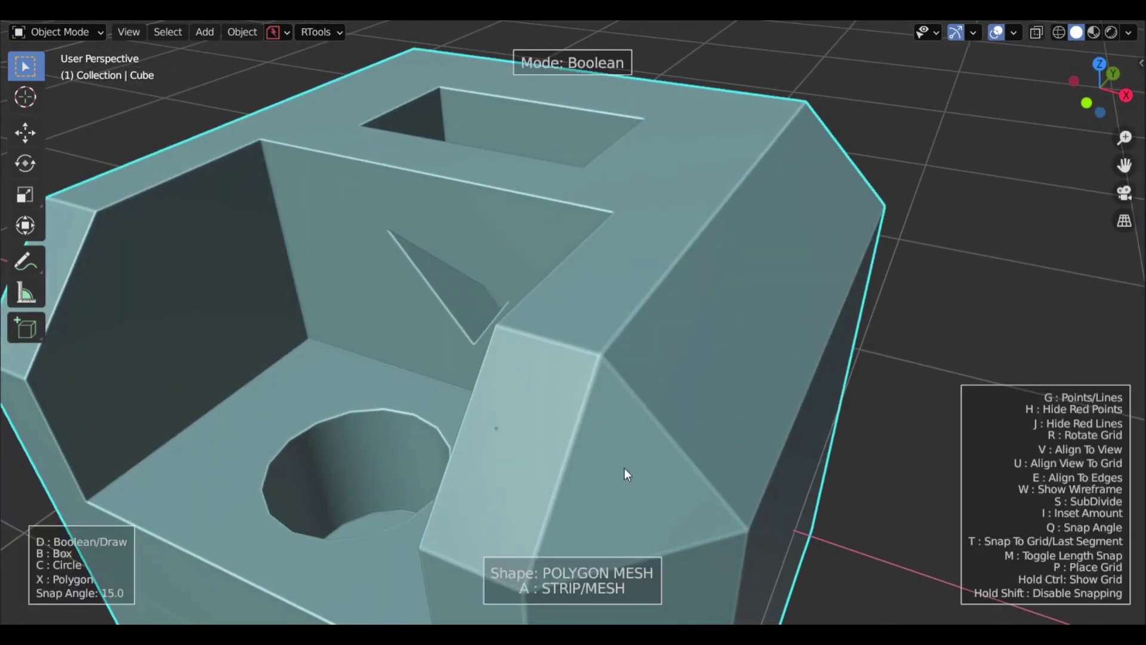
pyautogui.click(623, 471)
pyautogui.press('c')
pyautogui.click(653, 499)
pyautogui.click(685, 493)
# - Compare against the '3 Bools' backup, then switch back to the latest Cube
pyautogui.scroll(-4, 695, 454)
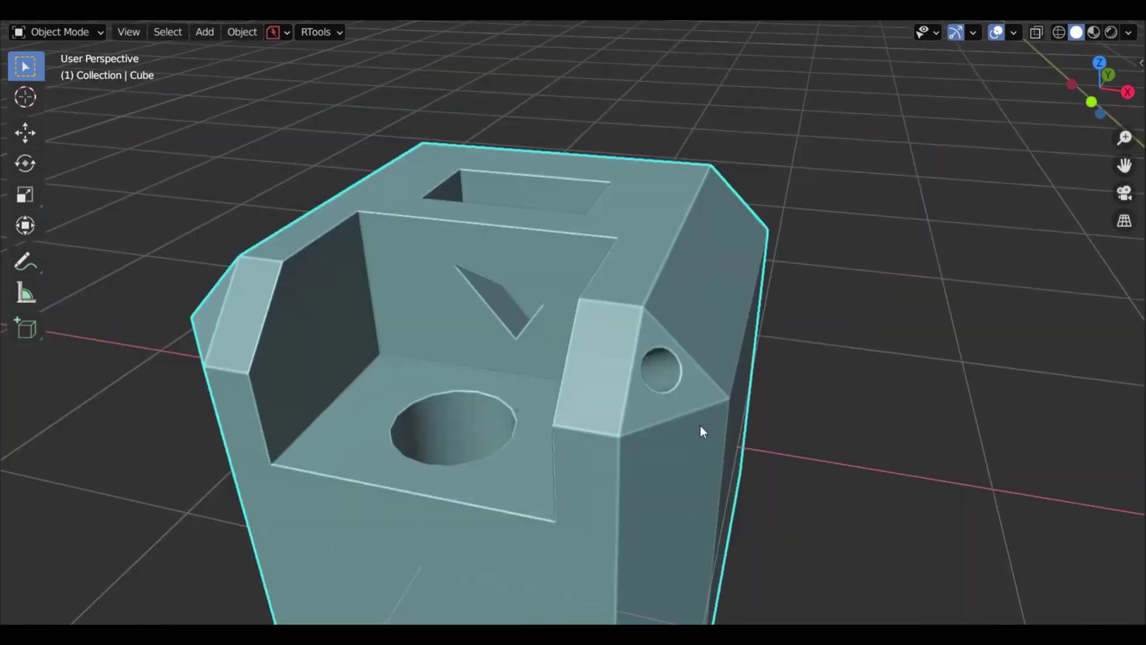
pyautogui.hotkey('ctrl', 'shift', 'b')
pyautogui.click(769, 476)
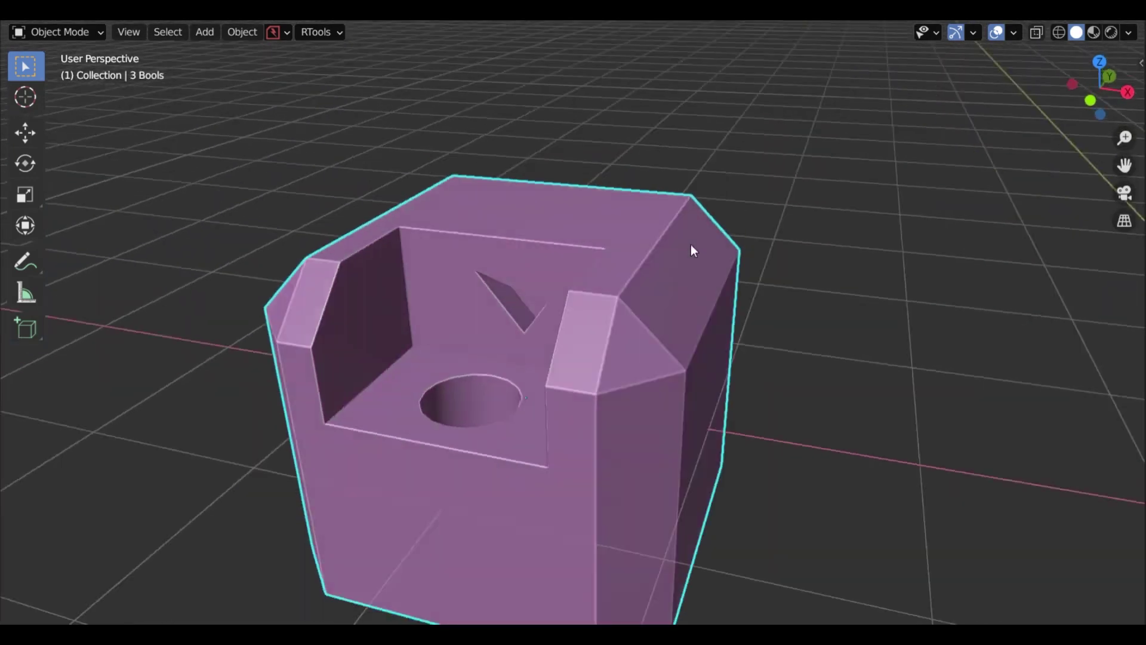
pyautogui.hotkey('ctrl', 'shift', 'b')
pyautogui.click(724, 292)
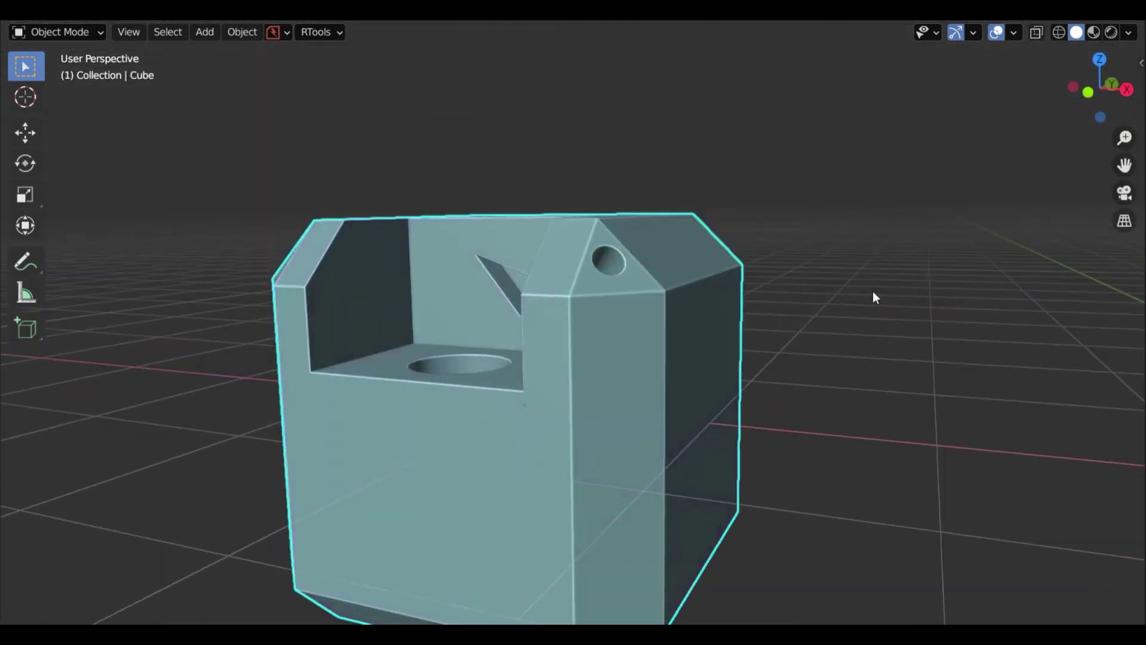
# - Align the new backdrop and make it blue, fully metallic, with roughness about 0.13
pyautogui.moveTo(872, 297); pyautogui.dragTo(691, 310, button='middle')
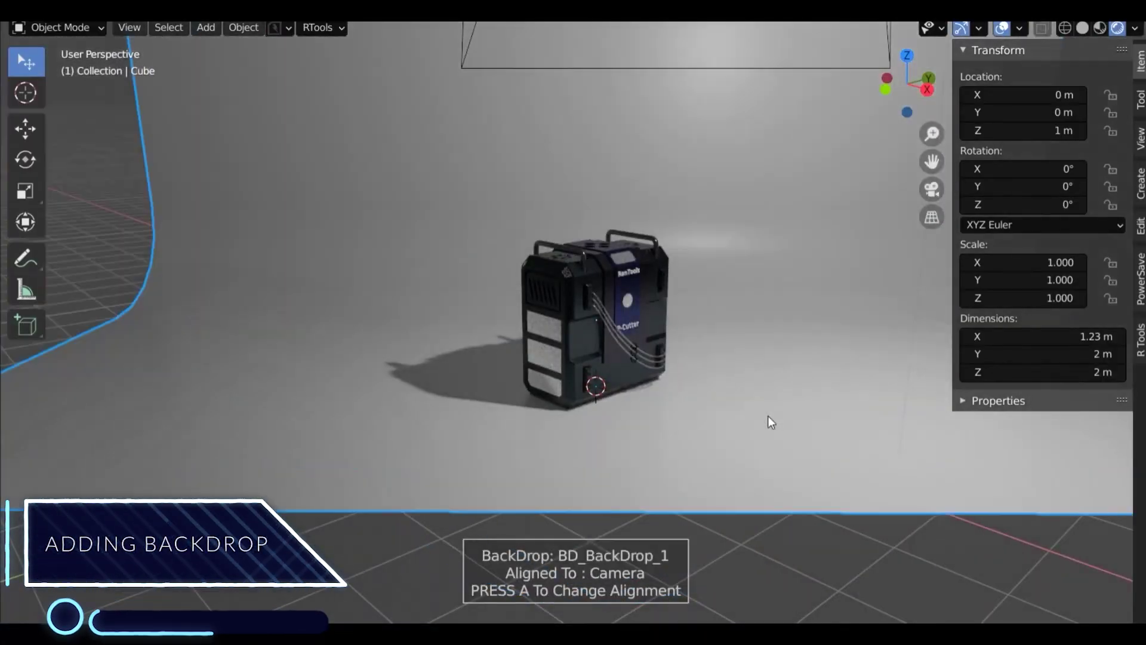
pyautogui.click(768, 415)
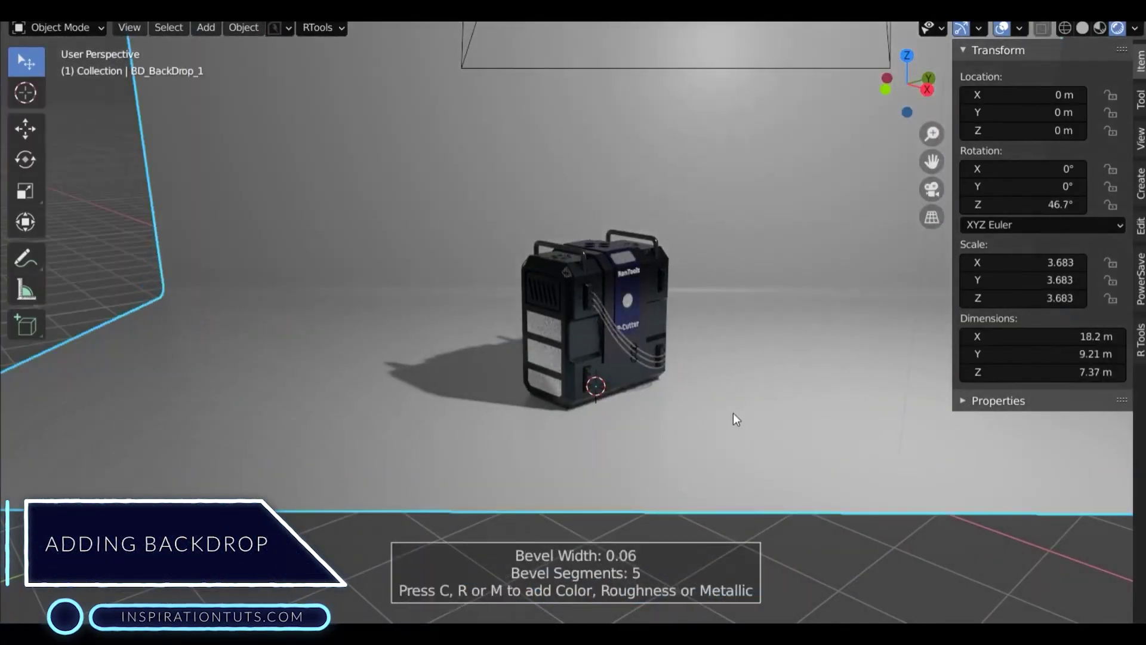
pyautogui.press('c')
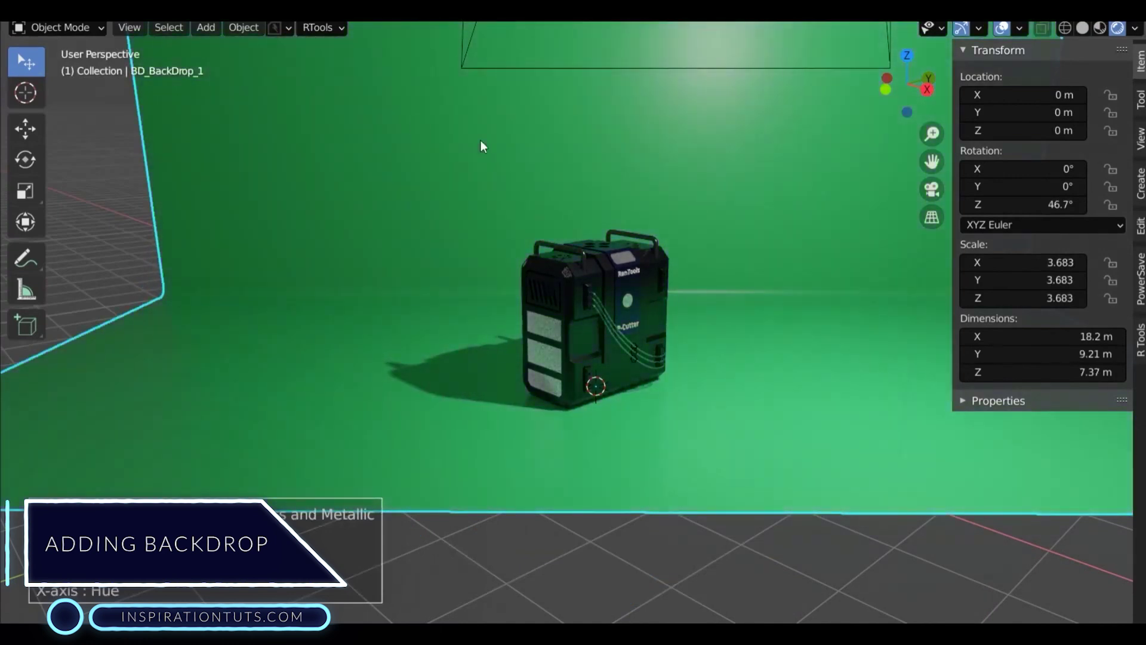
pyautogui.press('m')
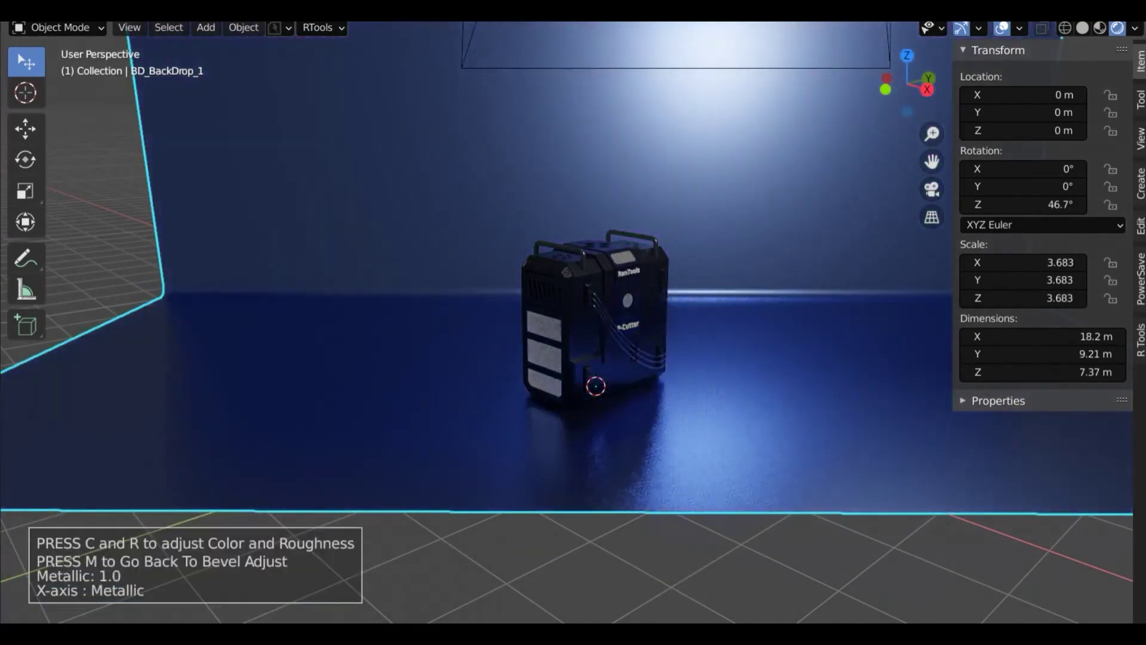
pyautogui.press('r')
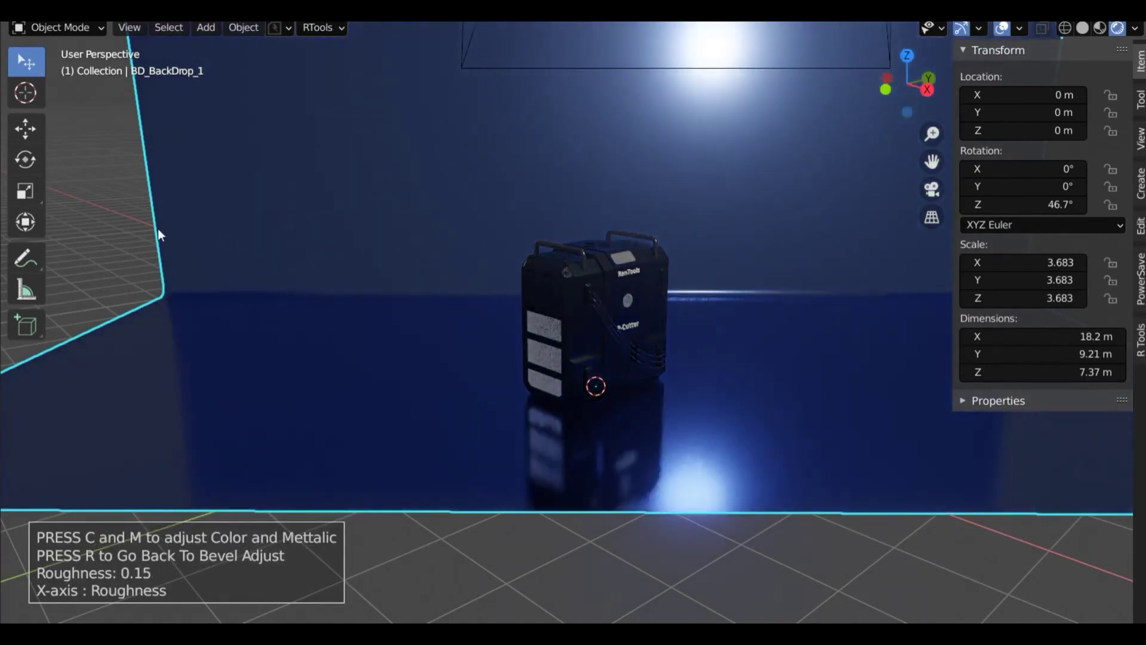
pyautogui.click(148, 228)
pyautogui.moveTo(148, 228); pyautogui.dragTo(474, 284, button='middle')
pyautogui.hotkey('ctrl', 'shift', 'm')
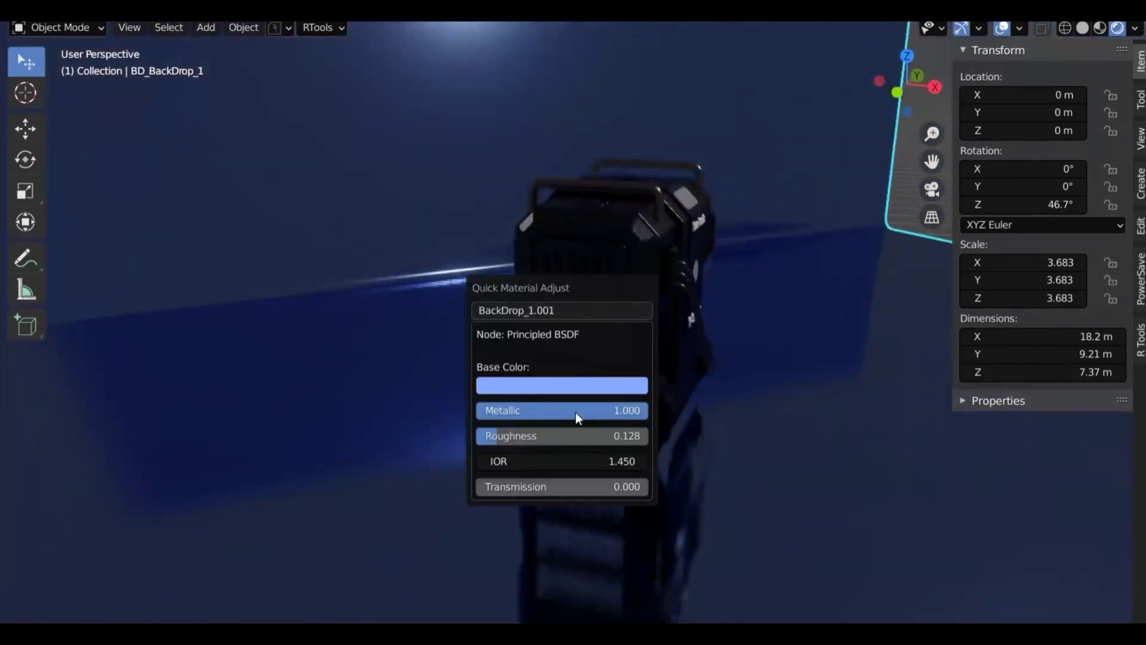
# - Lower the saturation of the backdrop's base colour
pyautogui.click(561, 383)
pyautogui.moveTo(589, 320); pyautogui.dragTo(520, 321)
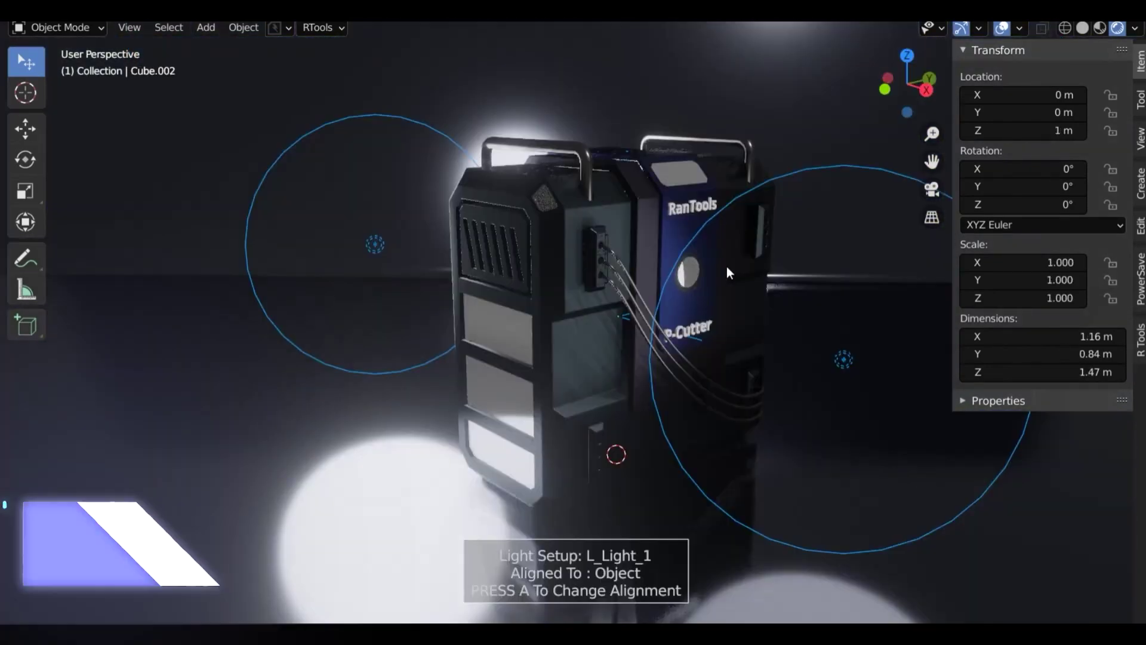
pyautogui.scroll(-4, 726, 266)
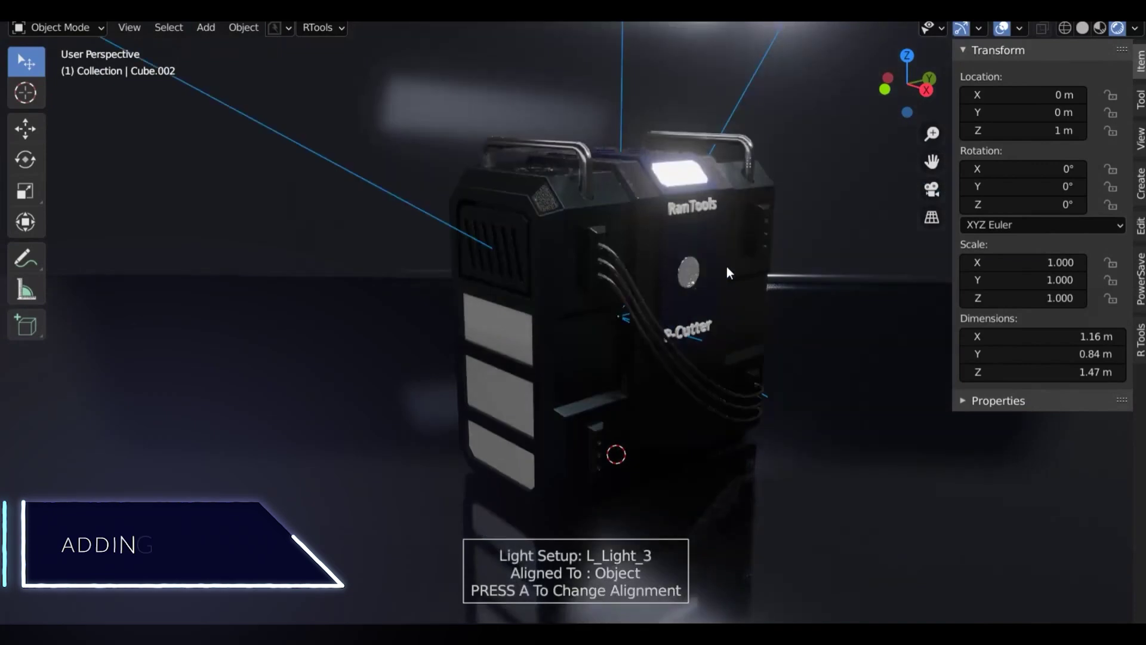
# - Add the L_Light_5 light setup and rotate it about Z to roughly -17.9°
pyautogui.click(827, 285)
pyautogui.moveTo(827, 285); pyautogui.dragTo(656, 281, button='middle')
pyautogui.press('r')
pyautogui.press('z')
pyautogui.click(705, 335)
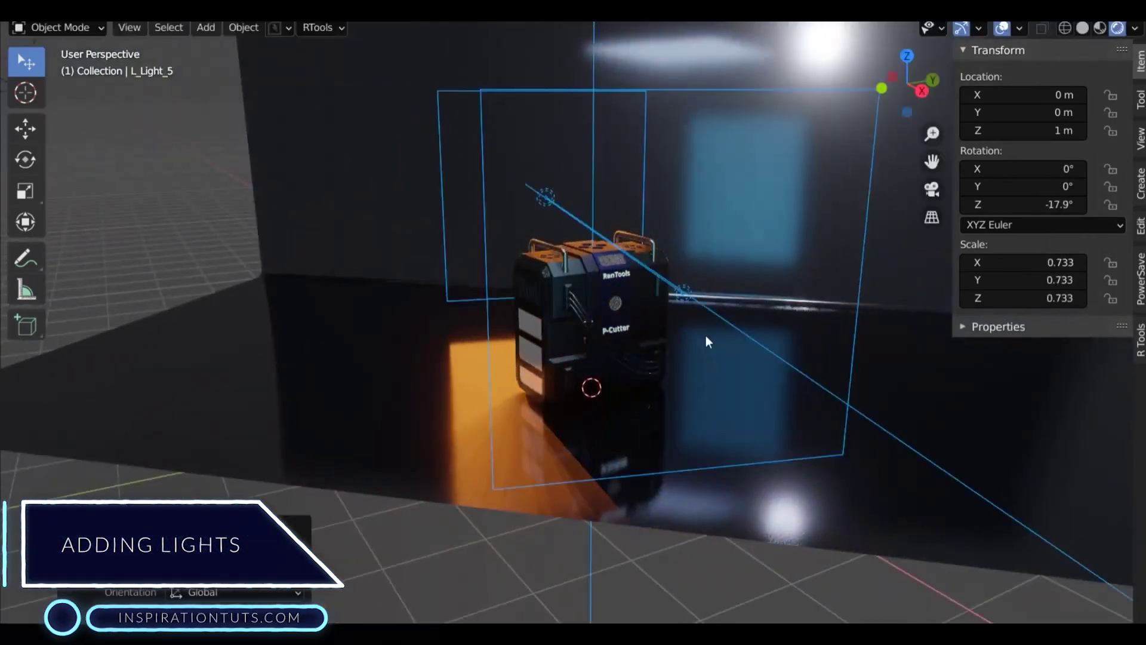
# - Reframe the device by repositioning the scene camera with the camera adjust tool
pyautogui.press('KP_0')
pyautogui.hotkey('ctrl', 'alt', 'c')
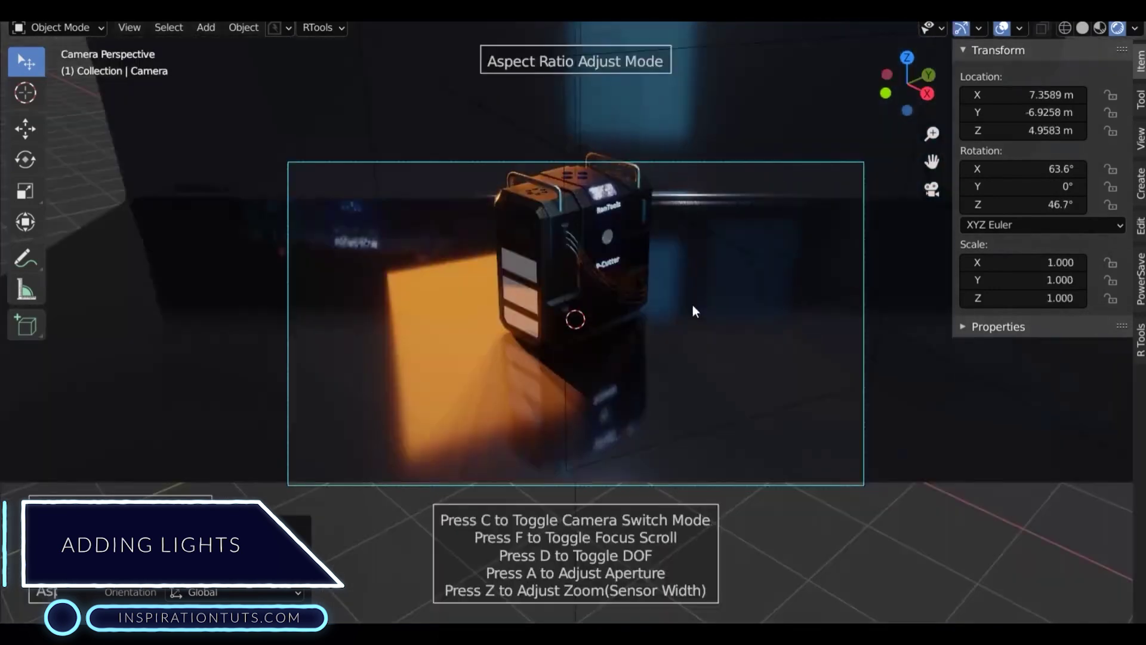
pyautogui.click(578, 166)
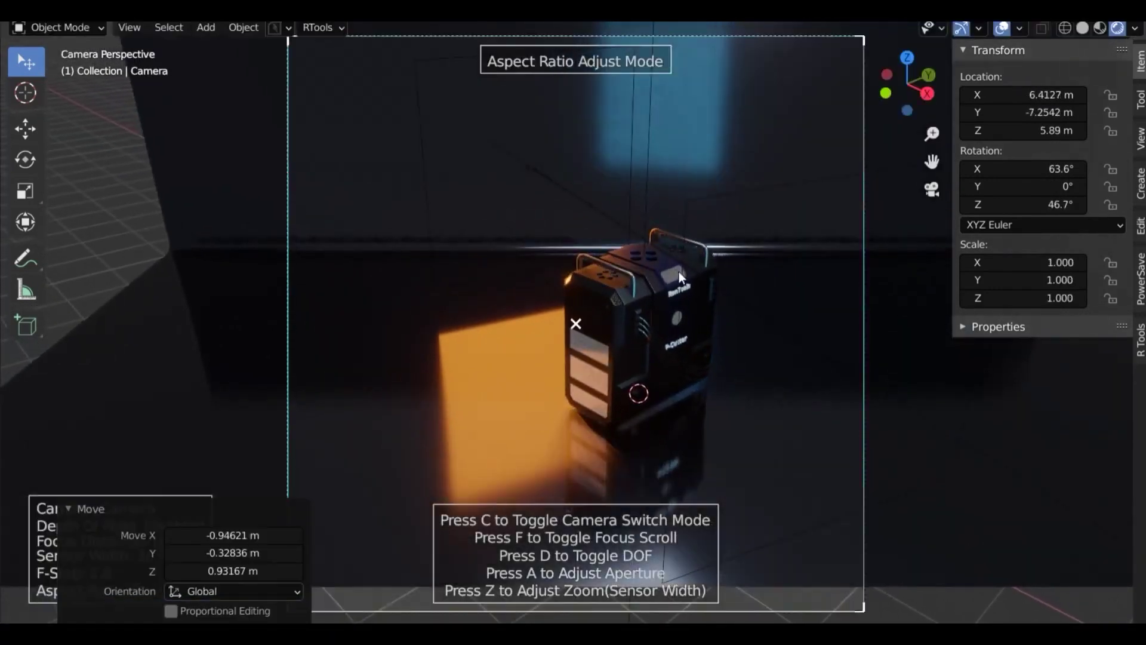
pyautogui.moveTo(679, 271); pyautogui.dragTo(685, 302, button='middle')
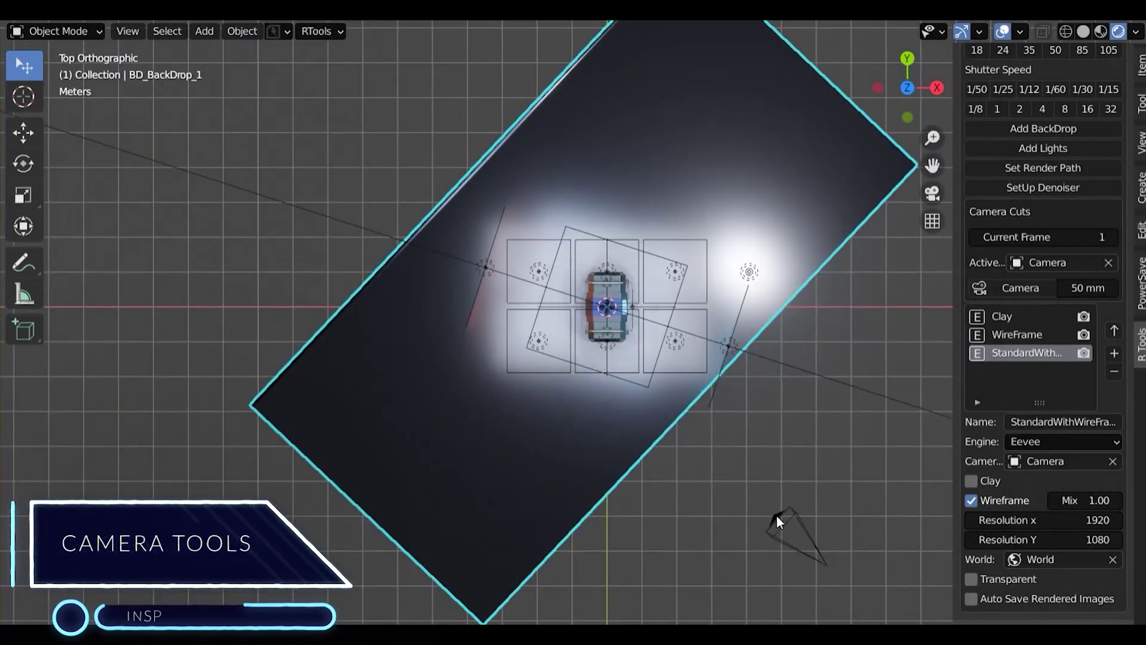
# - Duplicate the lower camera, rotate the copy, and look through the new Camera.001
pyautogui.click(776, 518)
pyautogui.scroll(-1, 776, 518)
pyautogui.hotkey('shift', 'd')
pyautogui.click(800, 308)
pyautogui.press('r')
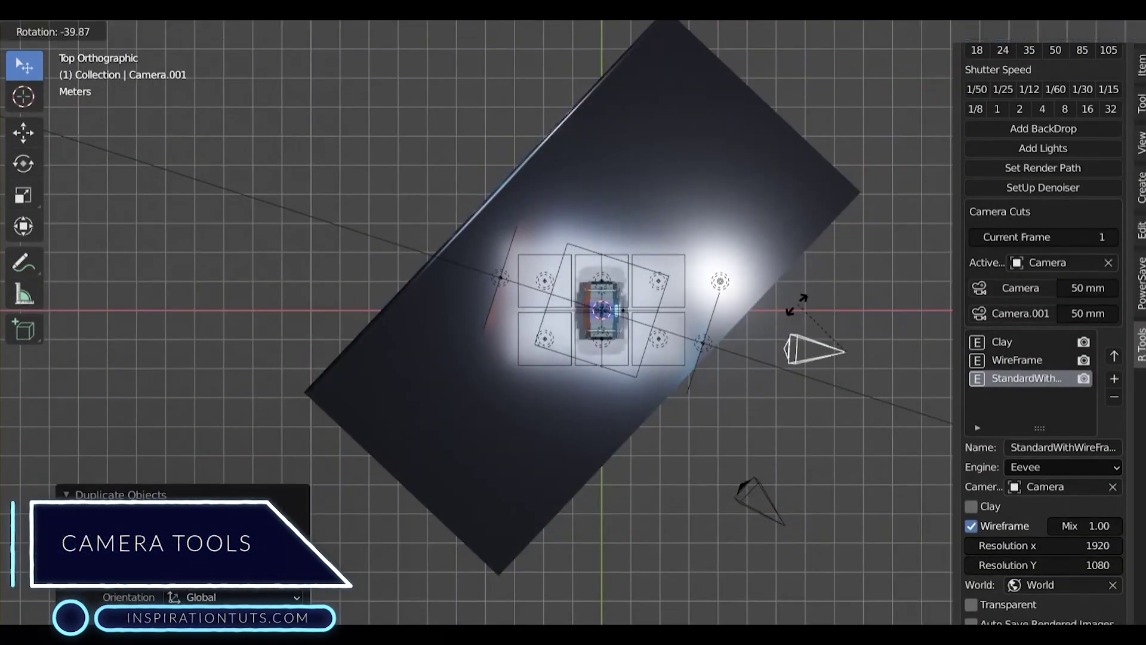
pyautogui.press('ctrl+KP_0')
# - Reposition Camera.001 and adjust its zoom and aspect ratio
pyautogui.press('g')
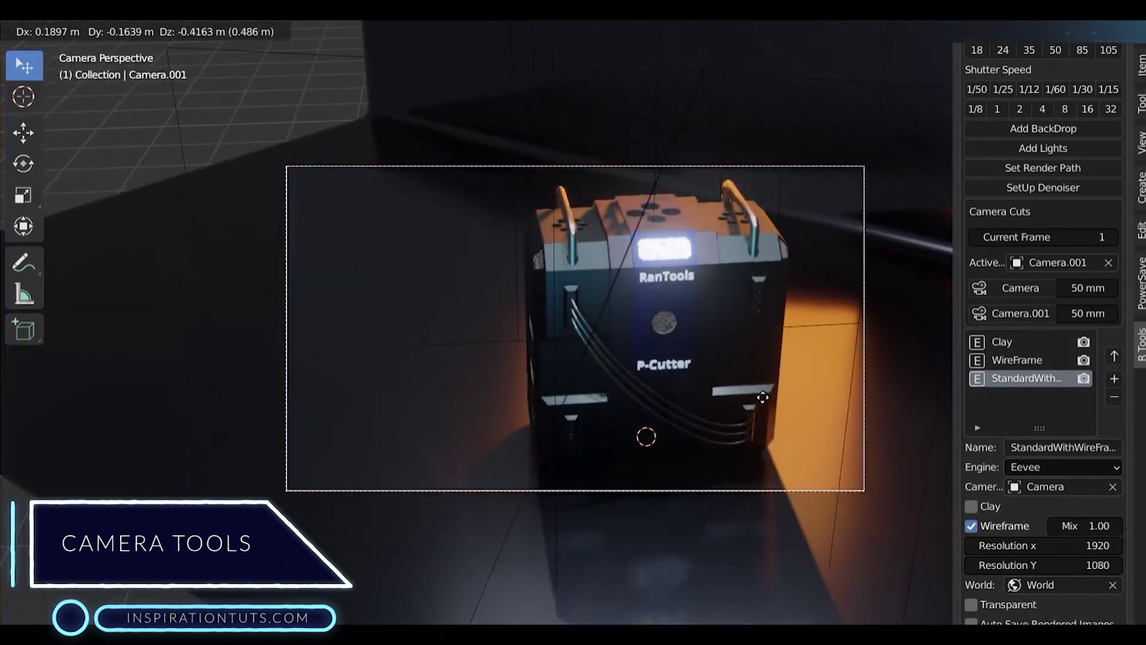
pyautogui.click(724, 328)
pyautogui.press('z')
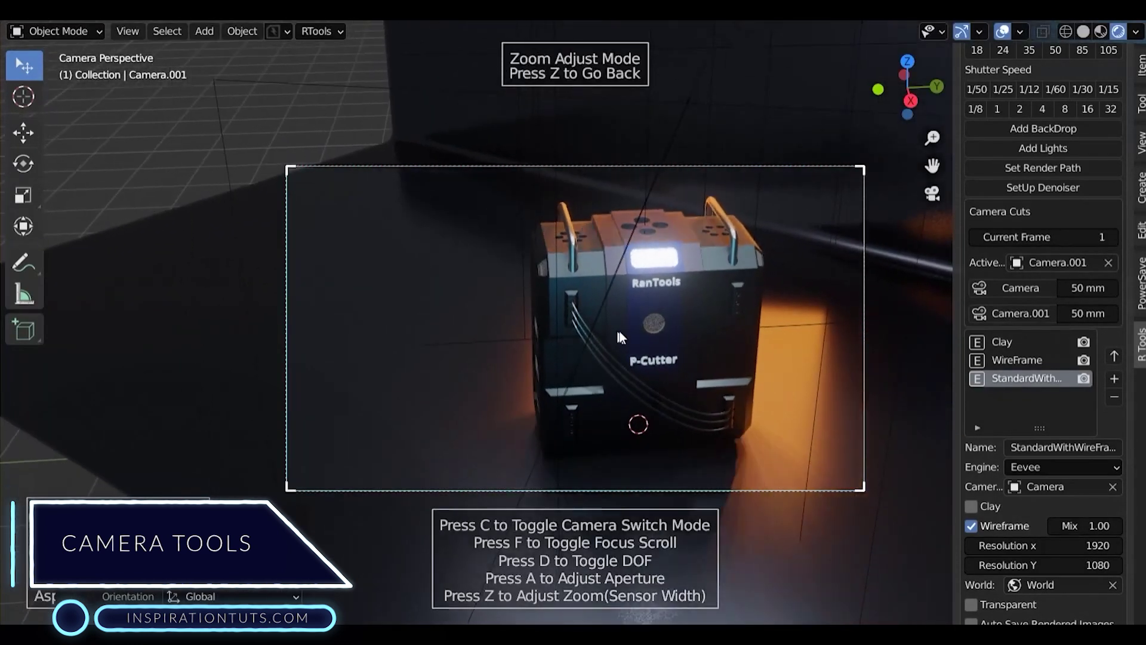
pyautogui.press('z')
# - Select the backdrop and name the new render preset 'Standard'
pyautogui.click(696, 338)
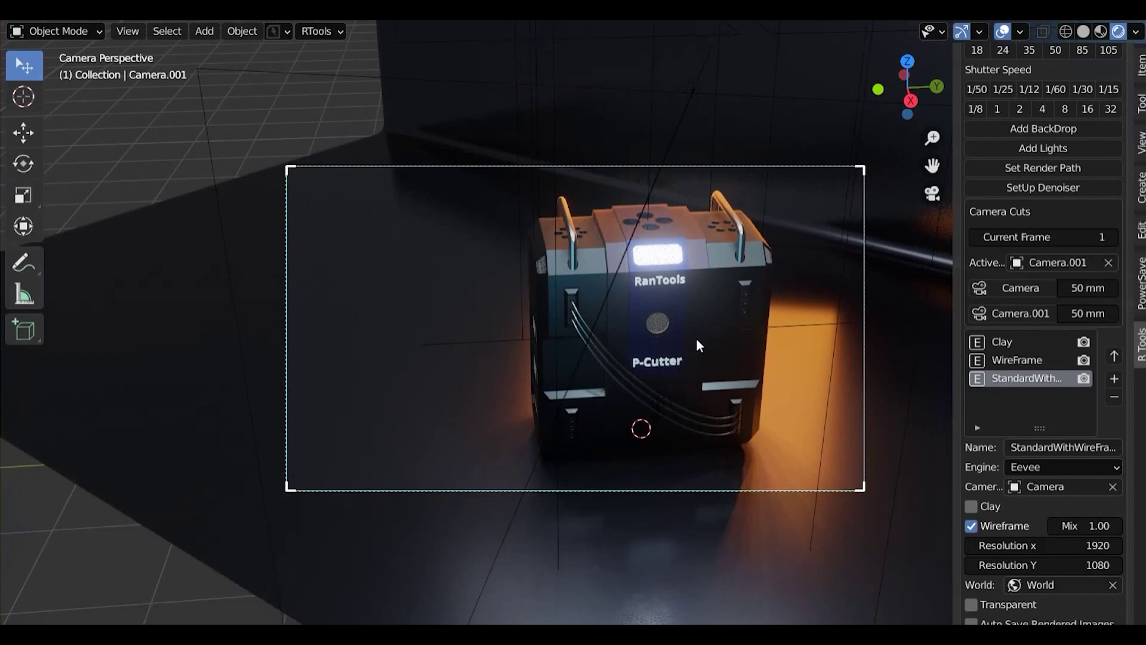
pyautogui.click(808, 378)
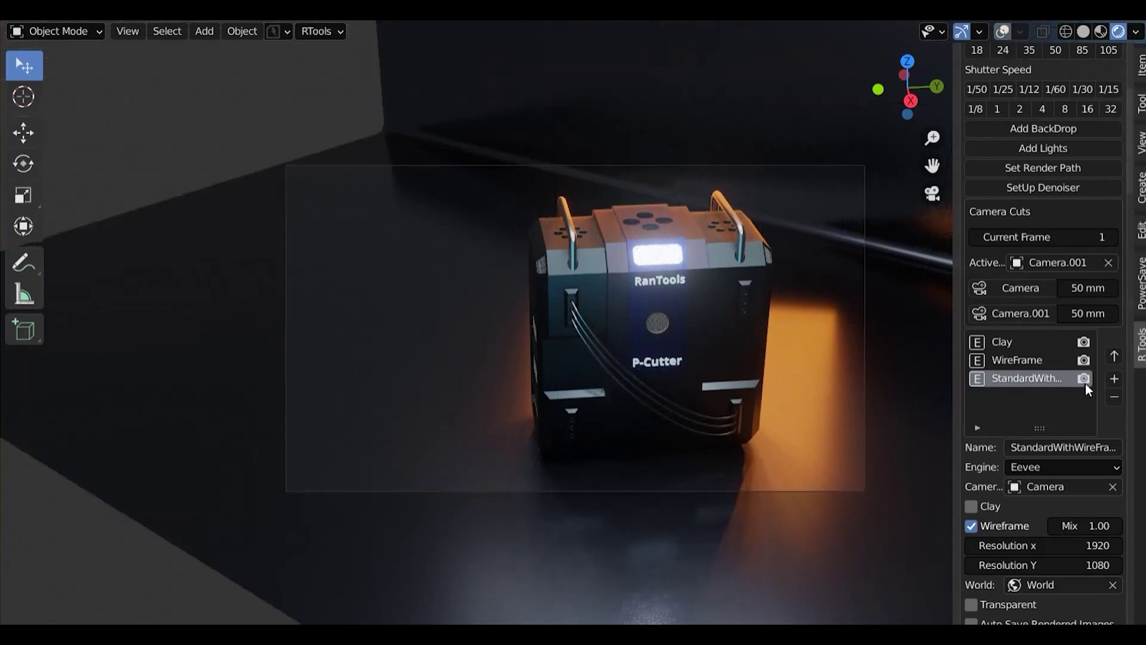
pyautogui.click(1073, 448)
pyautogui.write('Sta')
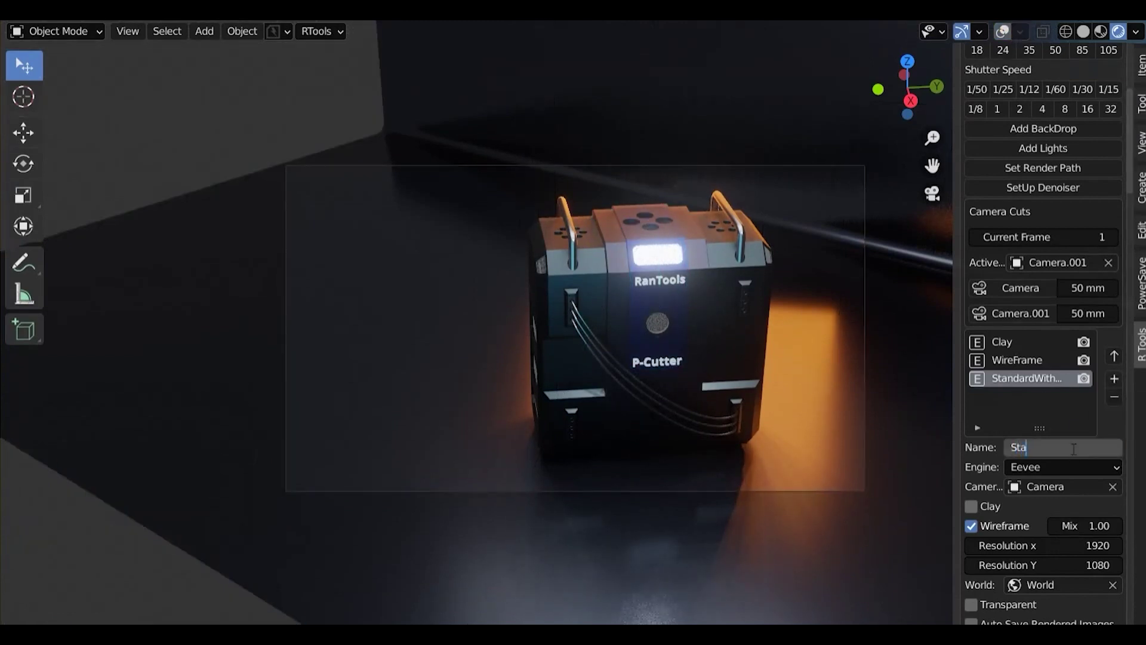
pyautogui.write('ndard')
pyautogui.press('Return')
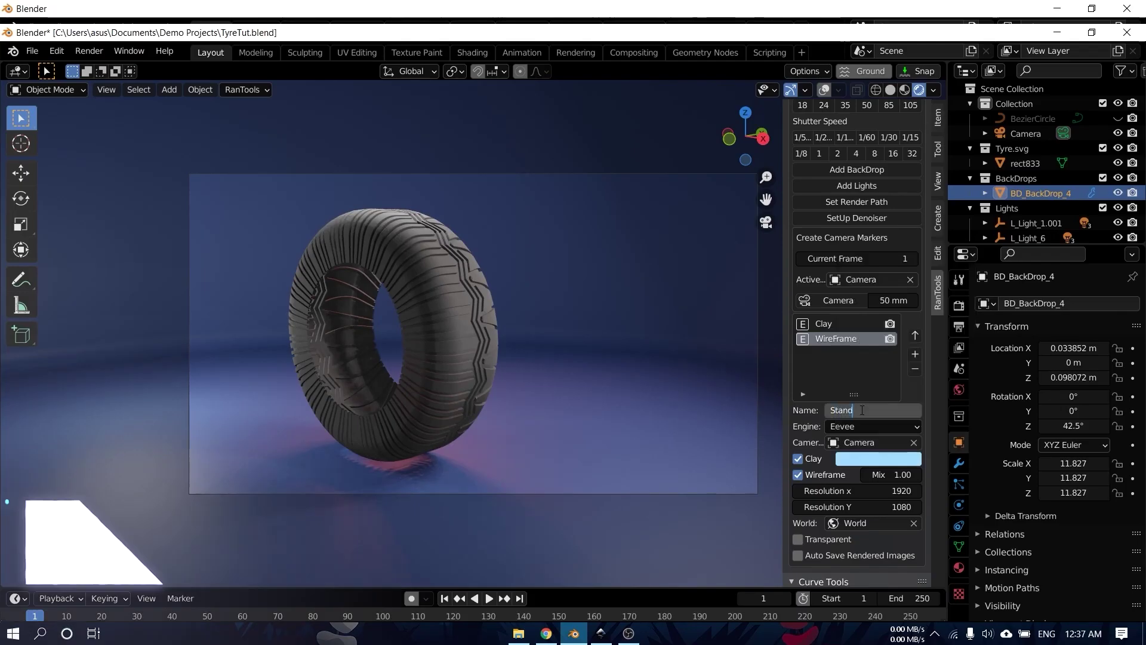
# - Name a preset 'StandardWithWF', add another preset, and turn off its Clay override
pyautogui.write('ardWithWF')
pyautogui.click(915, 354)
pyautogui.click(797, 459)
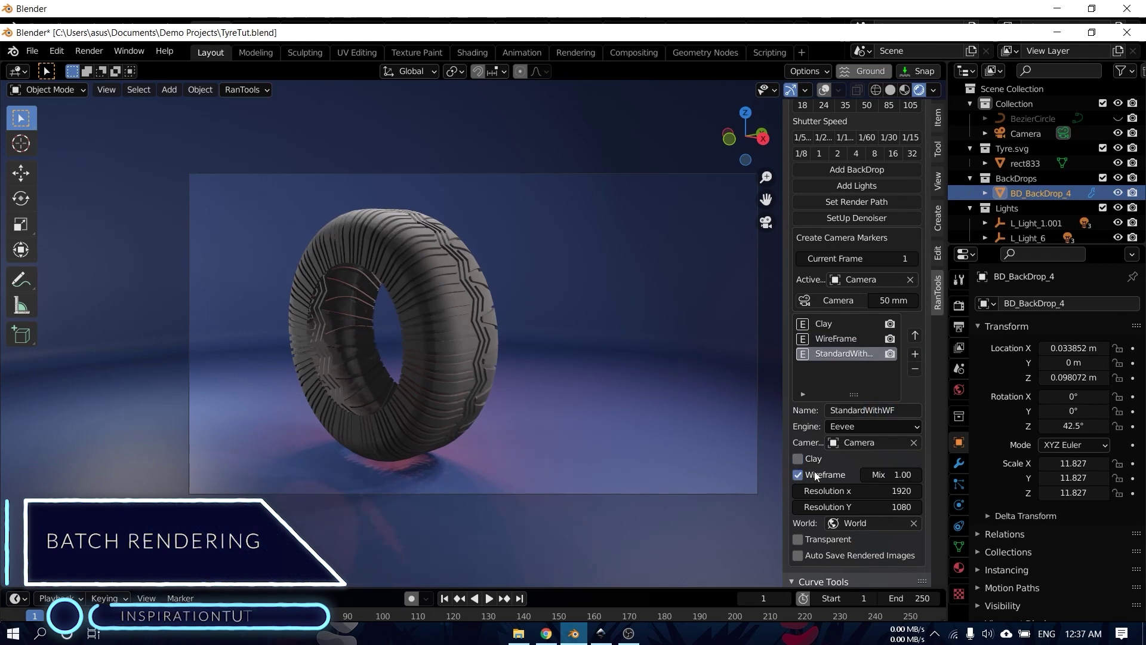
# - Switch the Standard preset to the Cycles engine and render all presets in one batch
pyautogui.scroll(4, 818, 171)
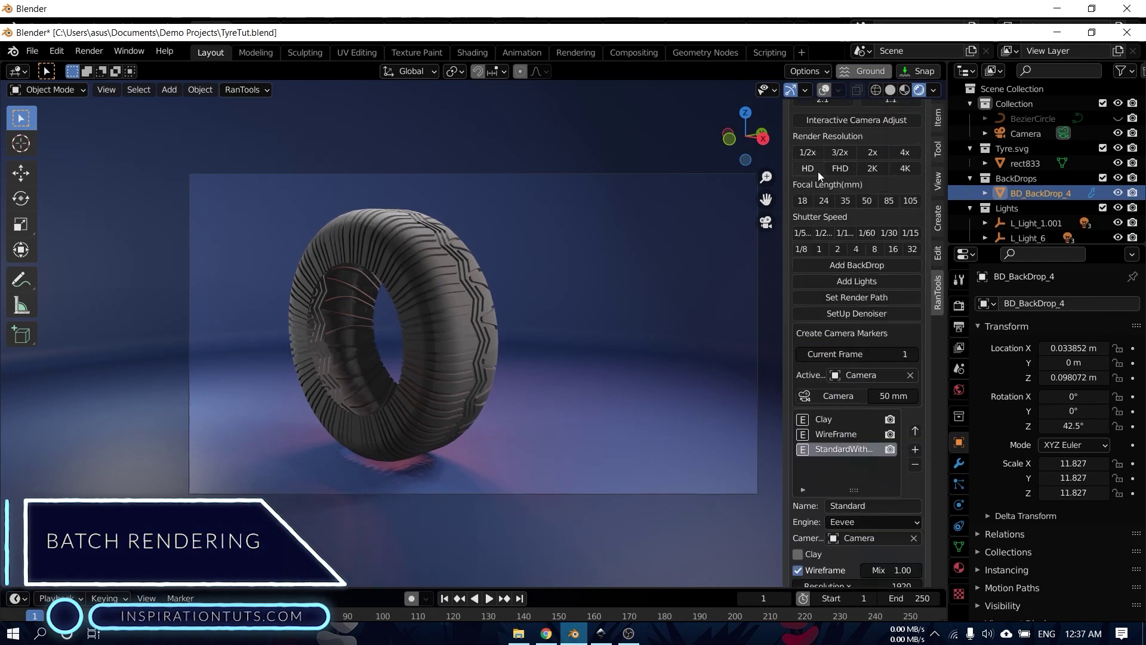
pyautogui.click(863, 544)
pyautogui.scroll(-3, 889, 473)
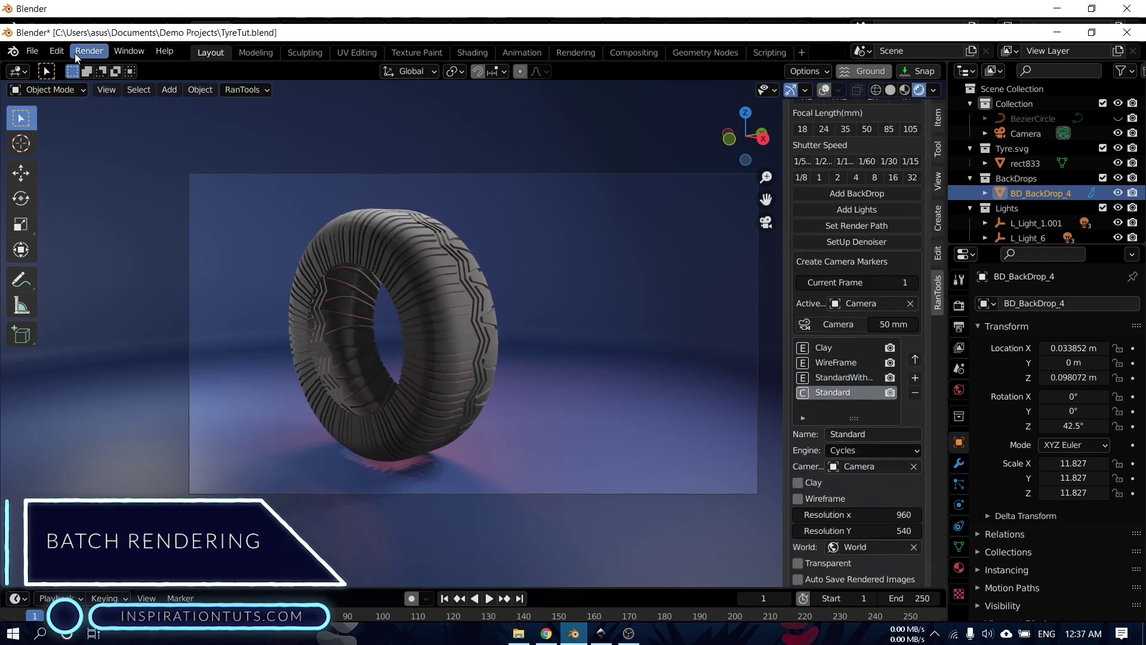
pyautogui.click(112, 177)
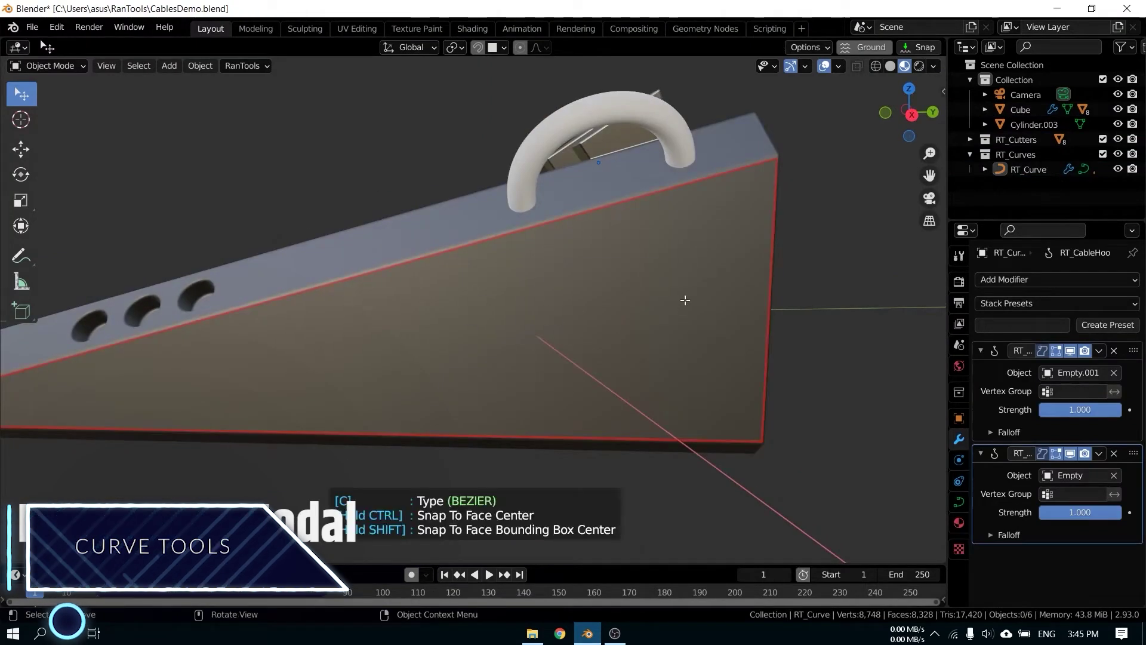
# - Draw a cable across the box face, twist the wire strands, and start bevelling the cable
pyautogui.moveTo(685, 300); pyautogui.dragTo(506, 358)
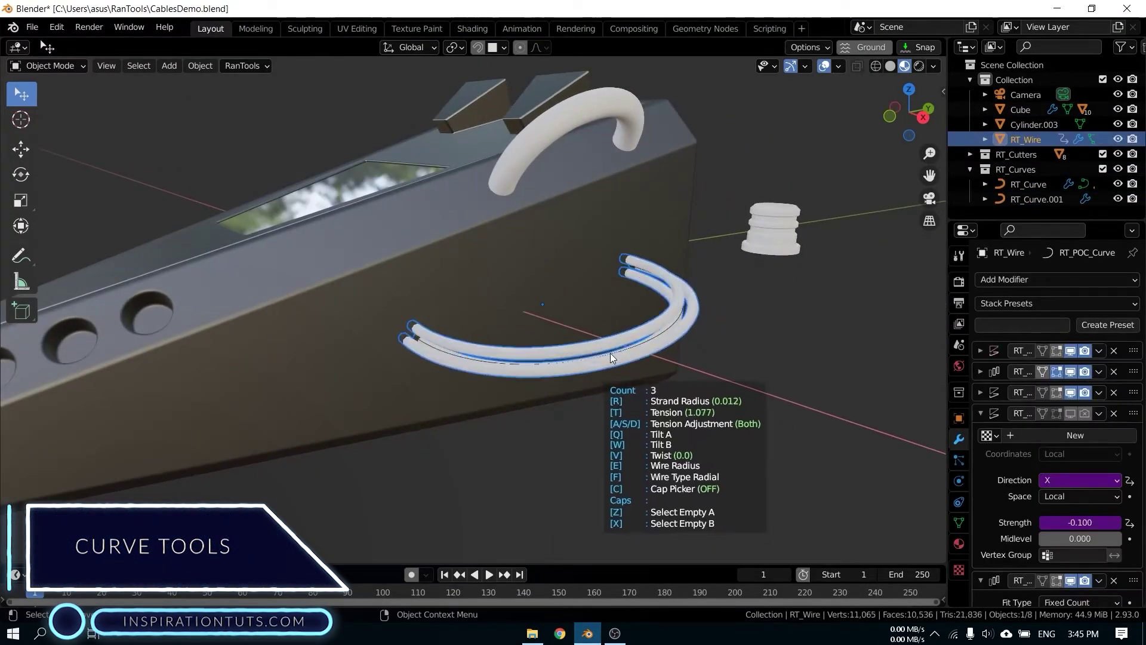
pyautogui.press('v')
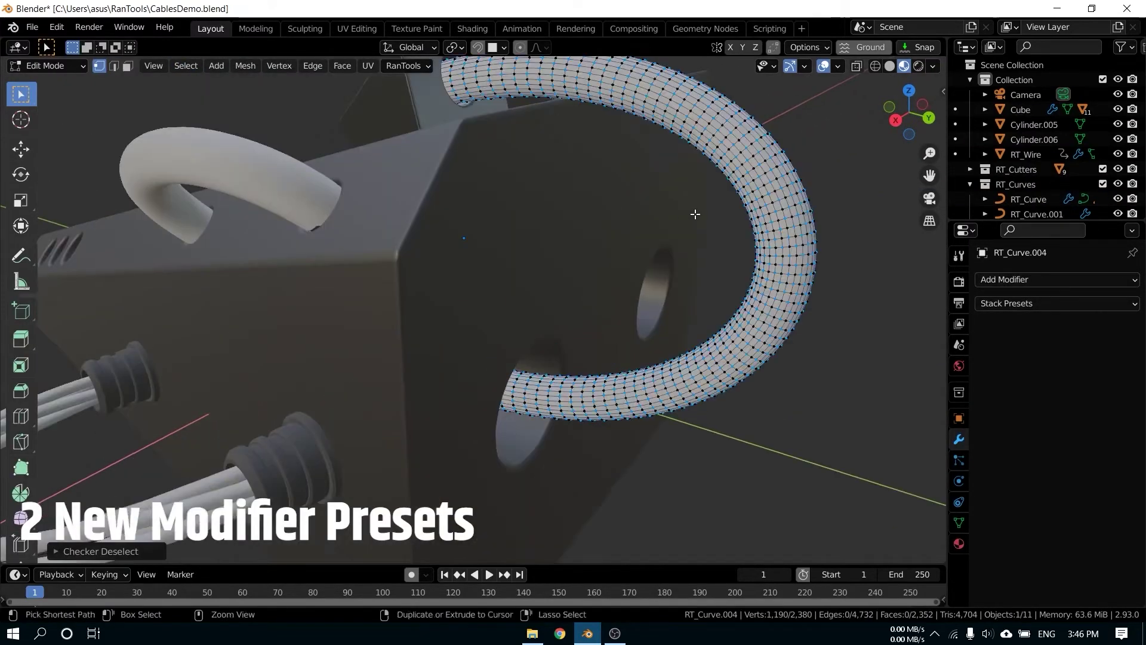
pyautogui.hotkey('ctrl', 'b')
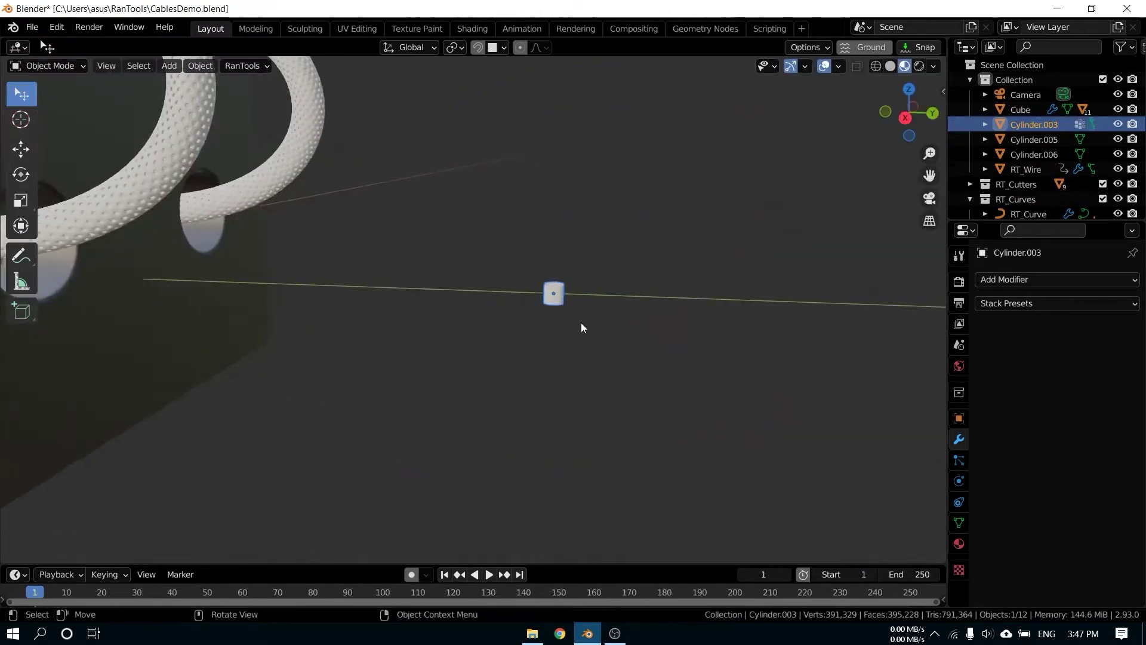
# - Scale the cylinder to be tall and thin
pyautogui.scroll(-8, 502, 289)
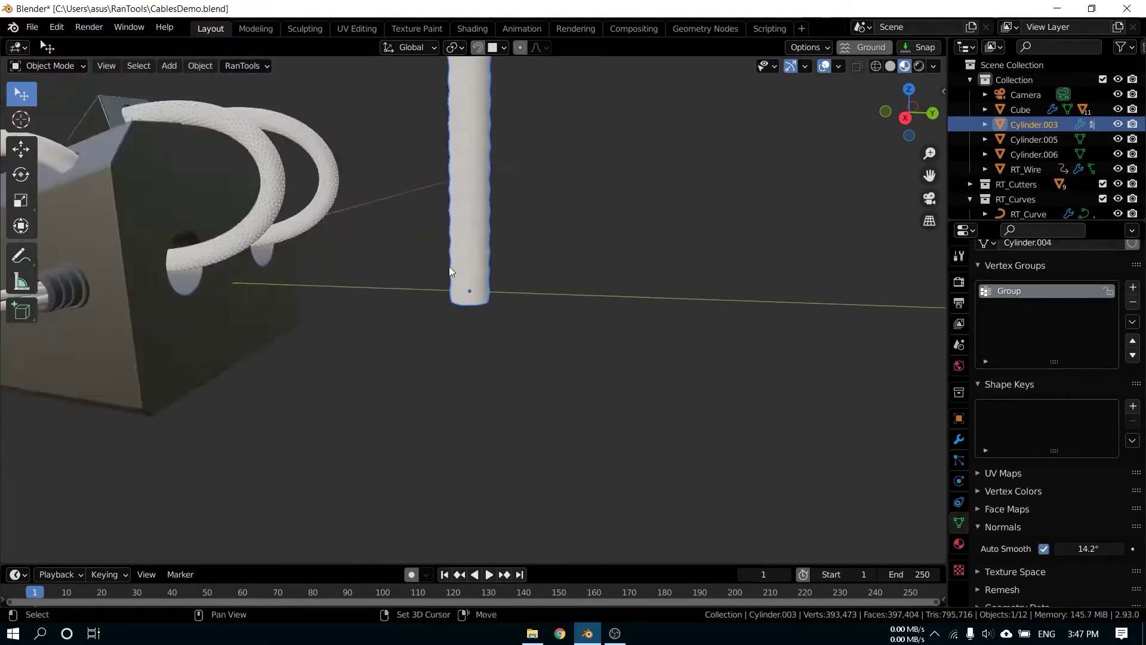
pyautogui.press('s')
pyautogui.click(736, 351)
pyautogui.scroll(6, 547, 343)
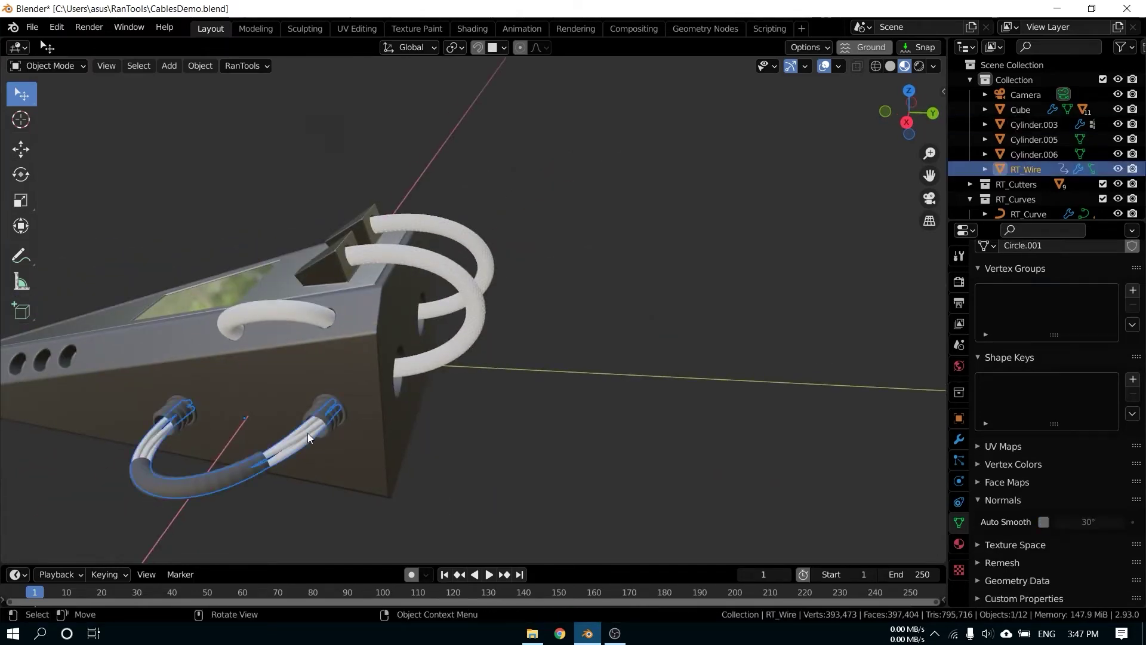
# - Apply a material to the wire and Material.004 to the looped cables, then select the box body
pyautogui.hotkey('ctrl', 'shift', 'm')
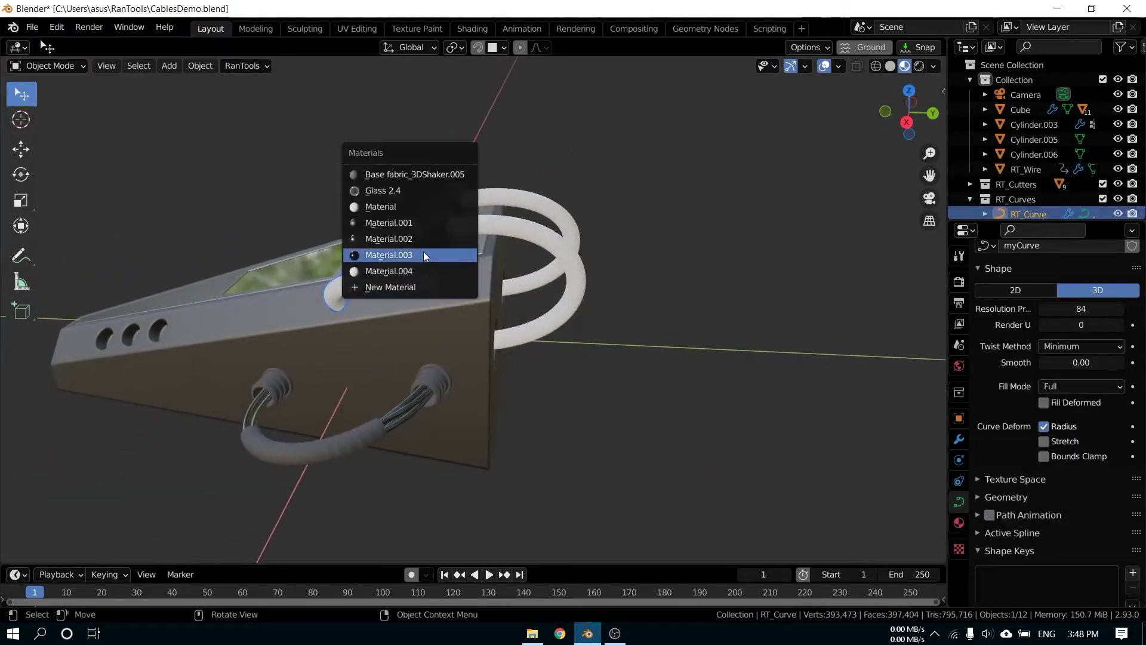
pyautogui.click(425, 255)
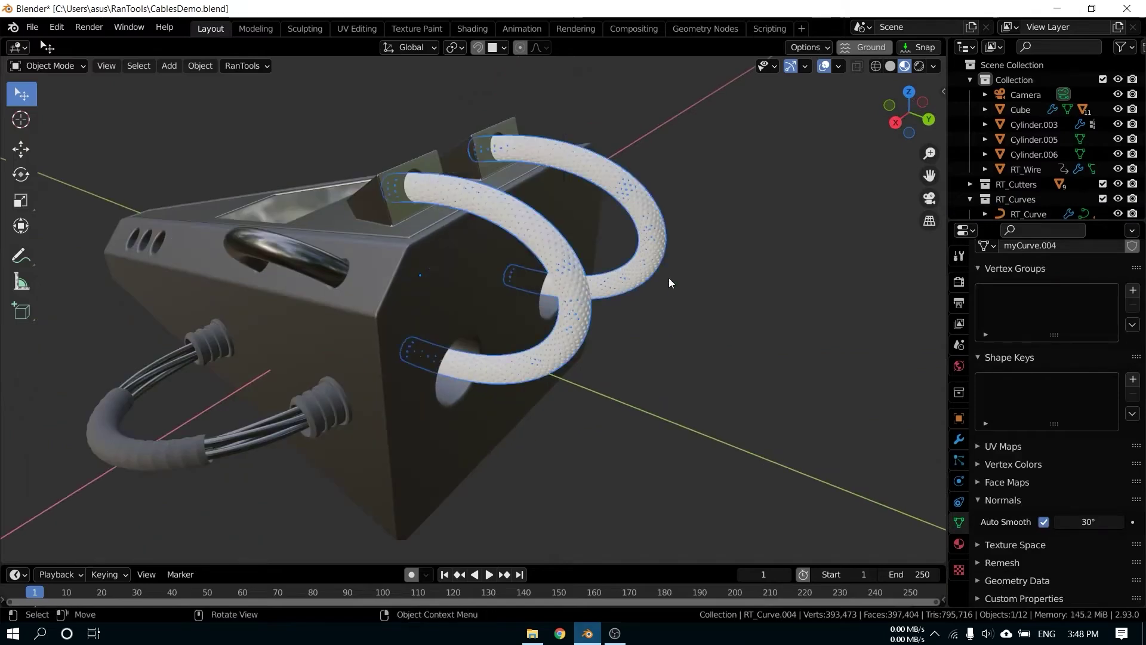
pyautogui.hotkey('ctrl', 'shift', 'm')
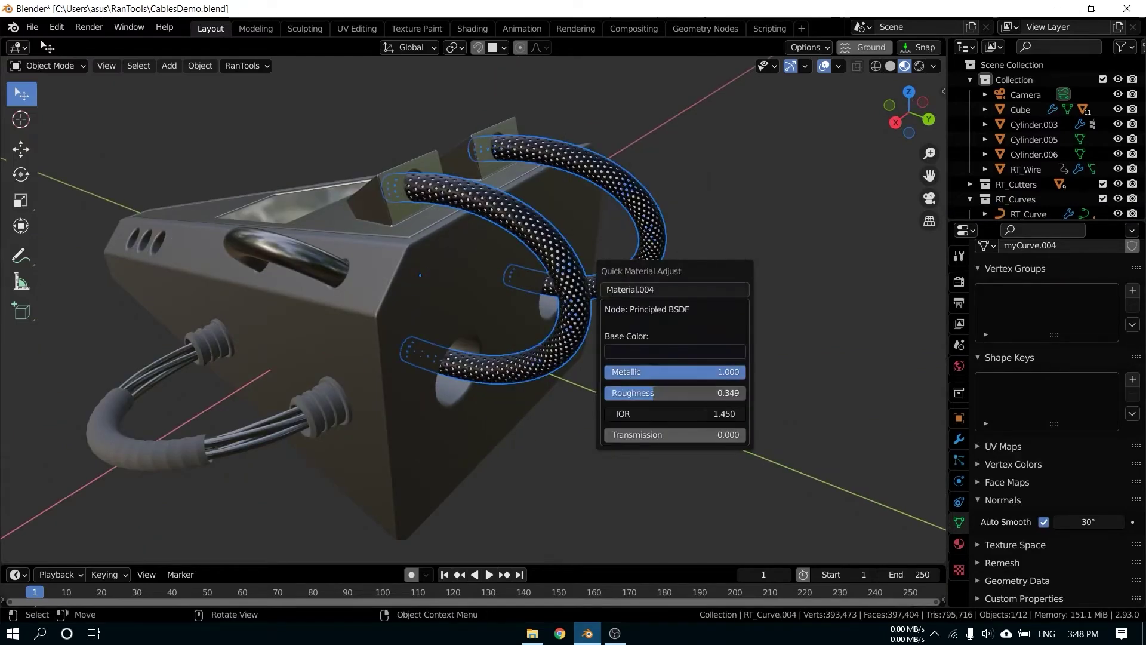
pyautogui.click(555, 249)
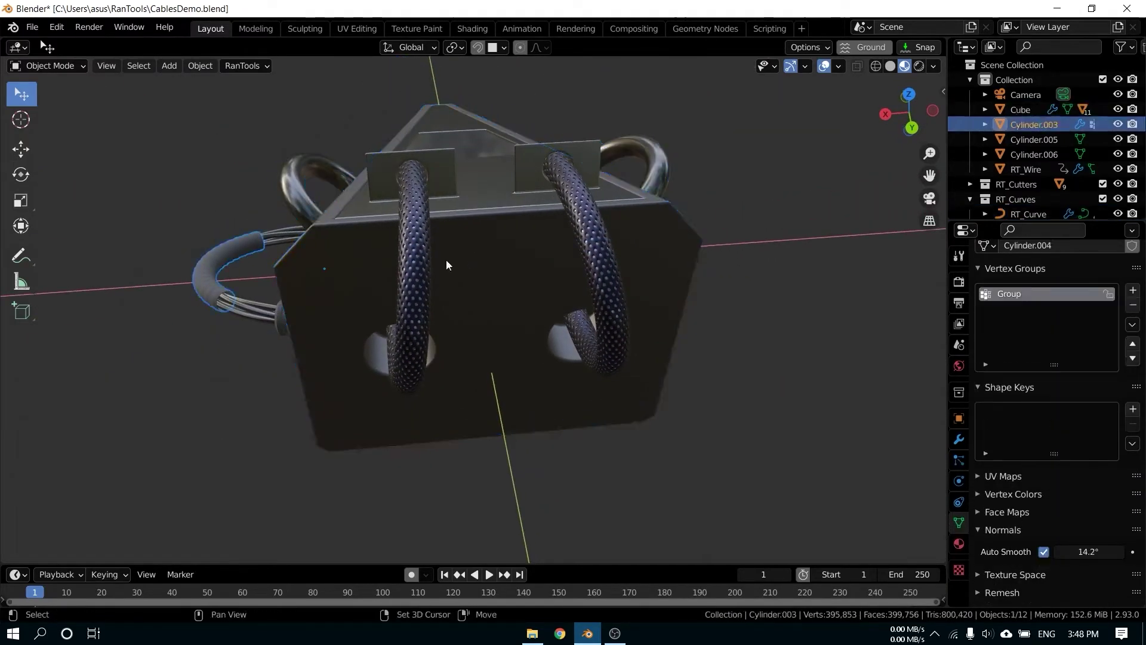
pyautogui.click(448, 264)
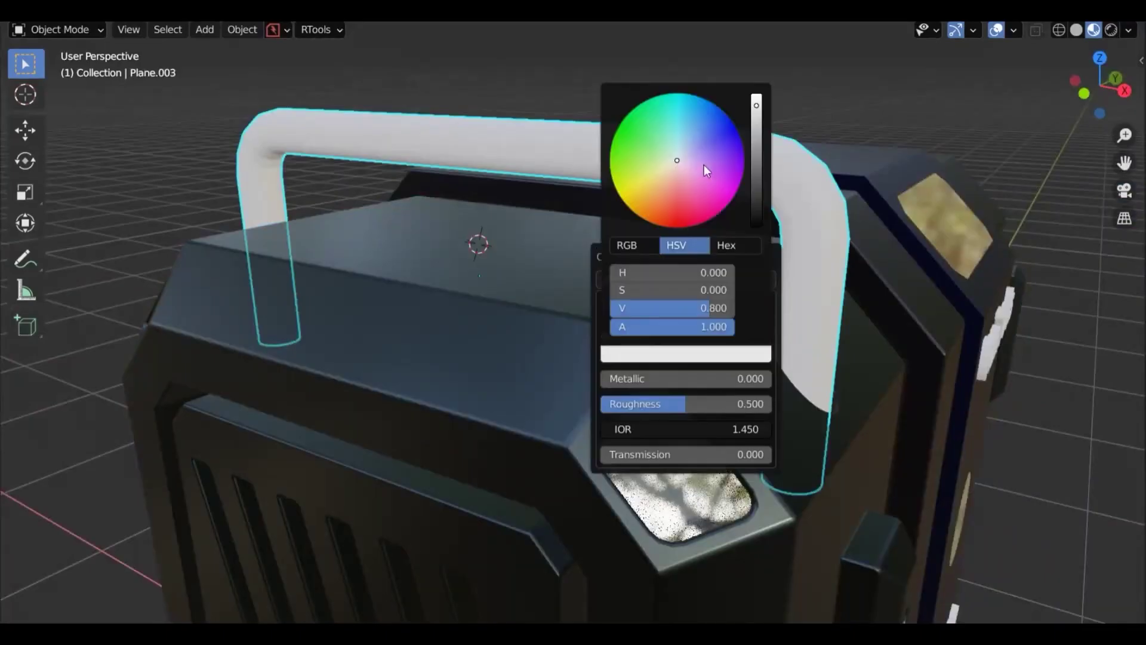
# - Raise the handle material's Metallic to 1.000 and move the first cable end downward
pyautogui.moveTo(665, 379); pyautogui.dragTo(767, 378)
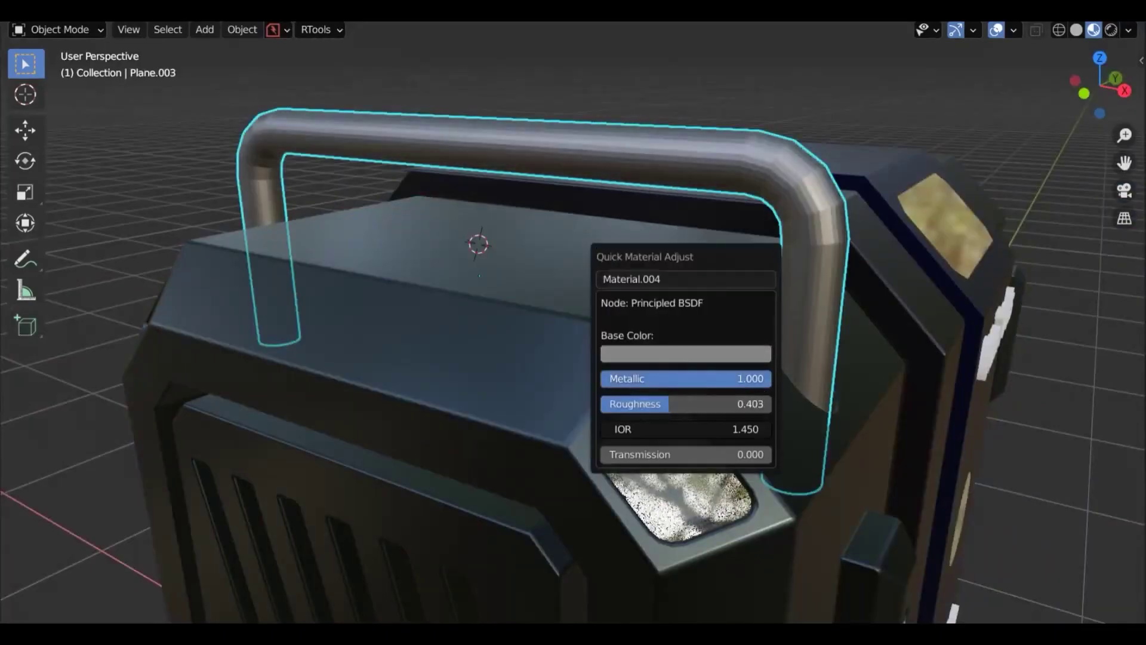
pyautogui.click(636, 203)
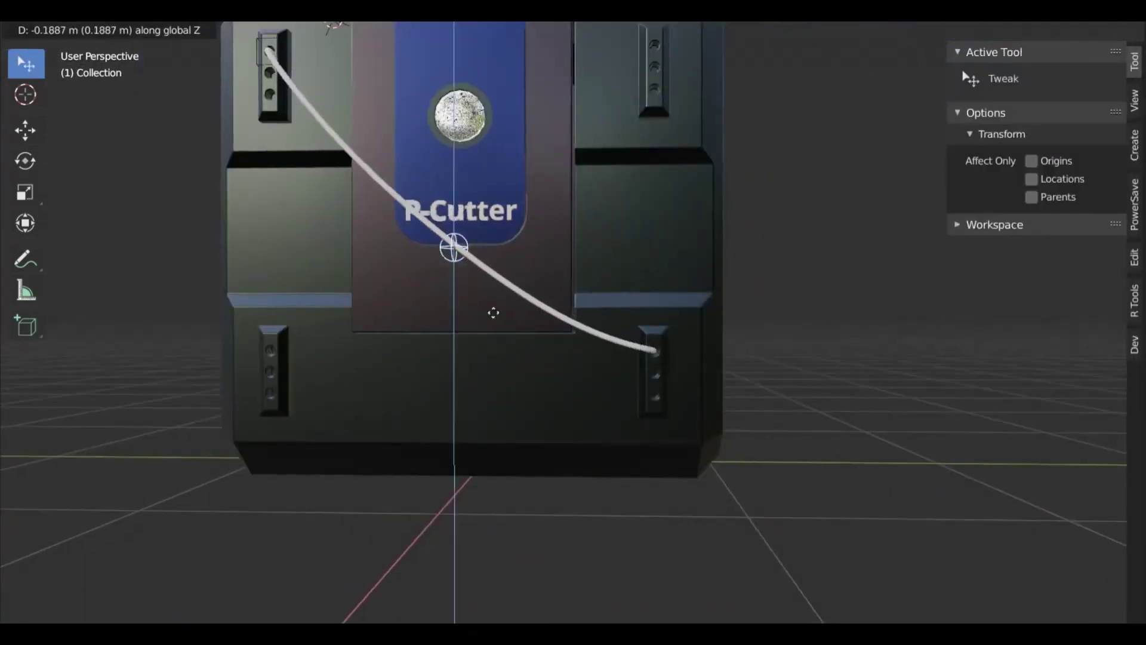
pyautogui.click(434, 250)
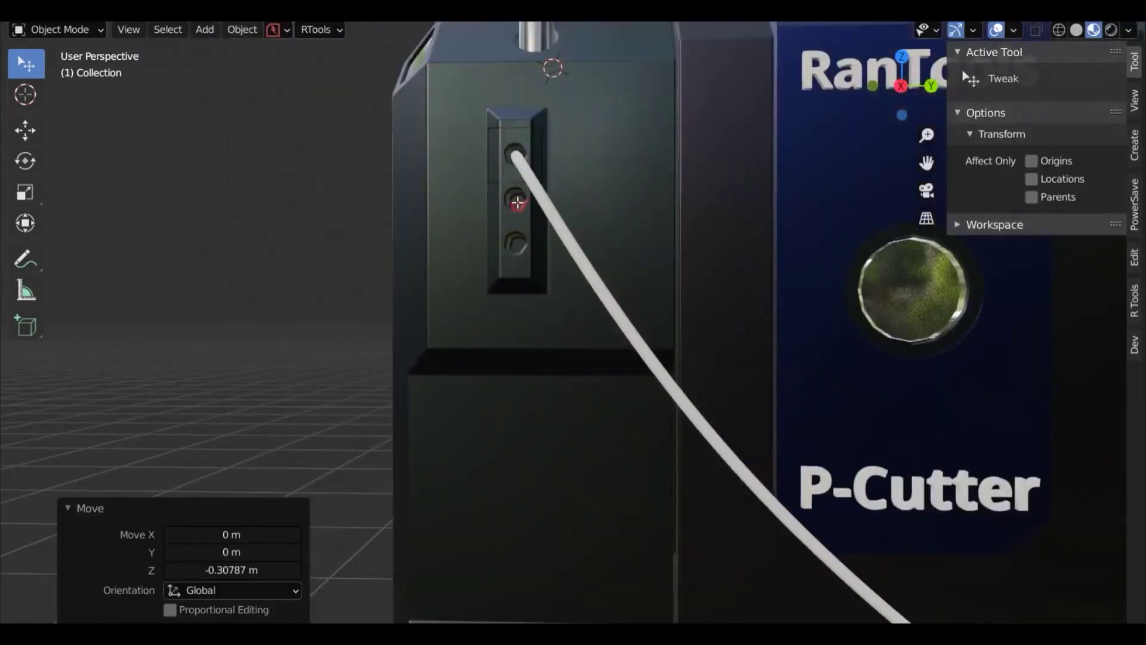
# - Move another cable end-point empty vertically down to the lower vent
pyautogui.click(517, 203)
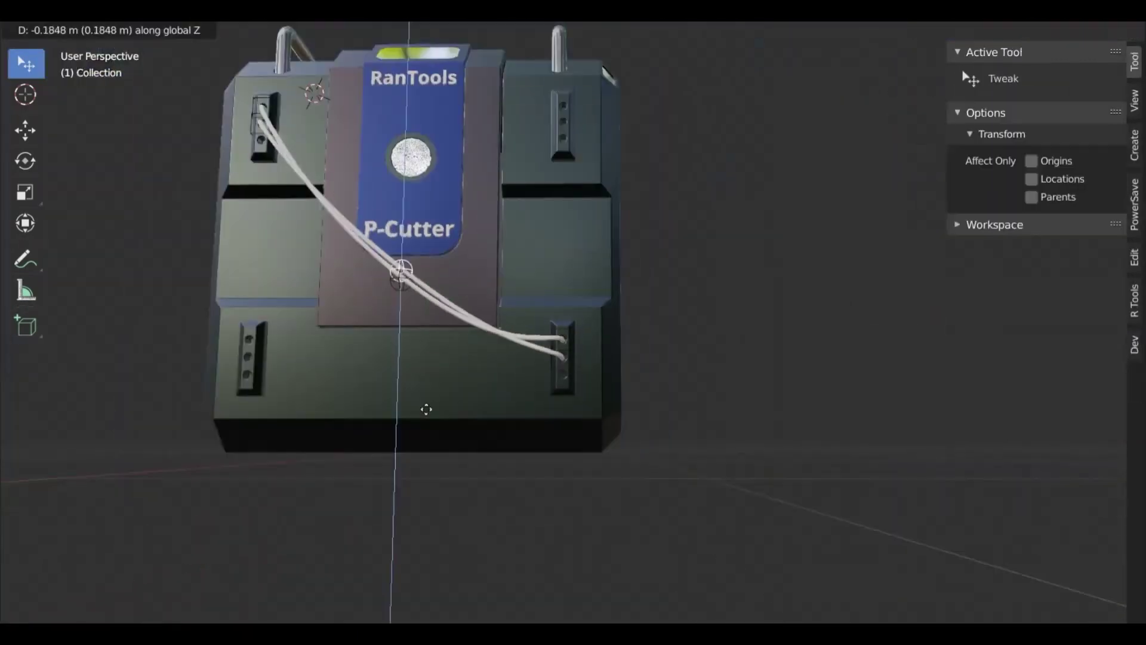
pyautogui.click(468, 396)
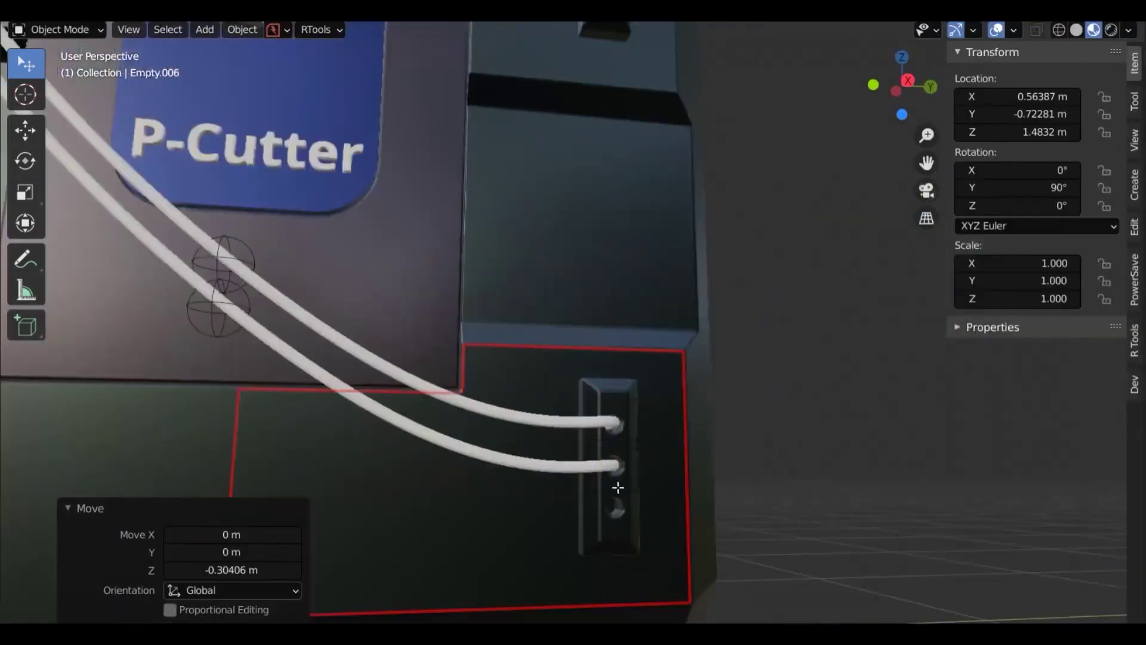
pyautogui.click(608, 521)
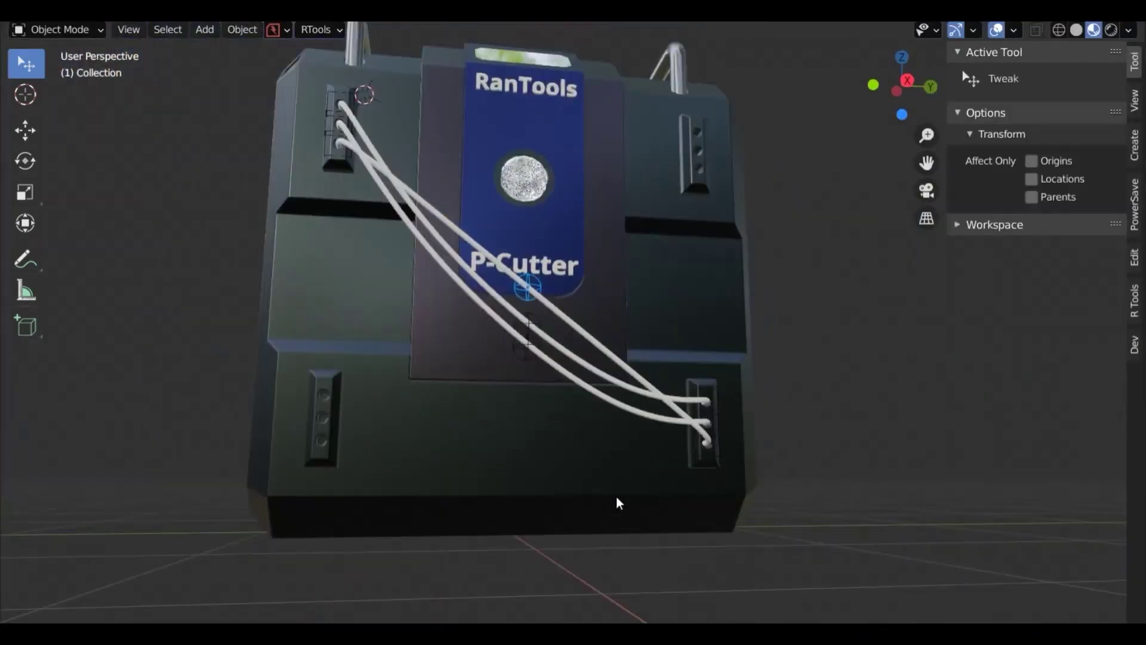
pyautogui.click(535, 450)
# - Select the RT_Curve cable among the stacked cables and open its material list
pyautogui.moveTo(553, 370); pyautogui.dragTo(775, 401, button='middle')
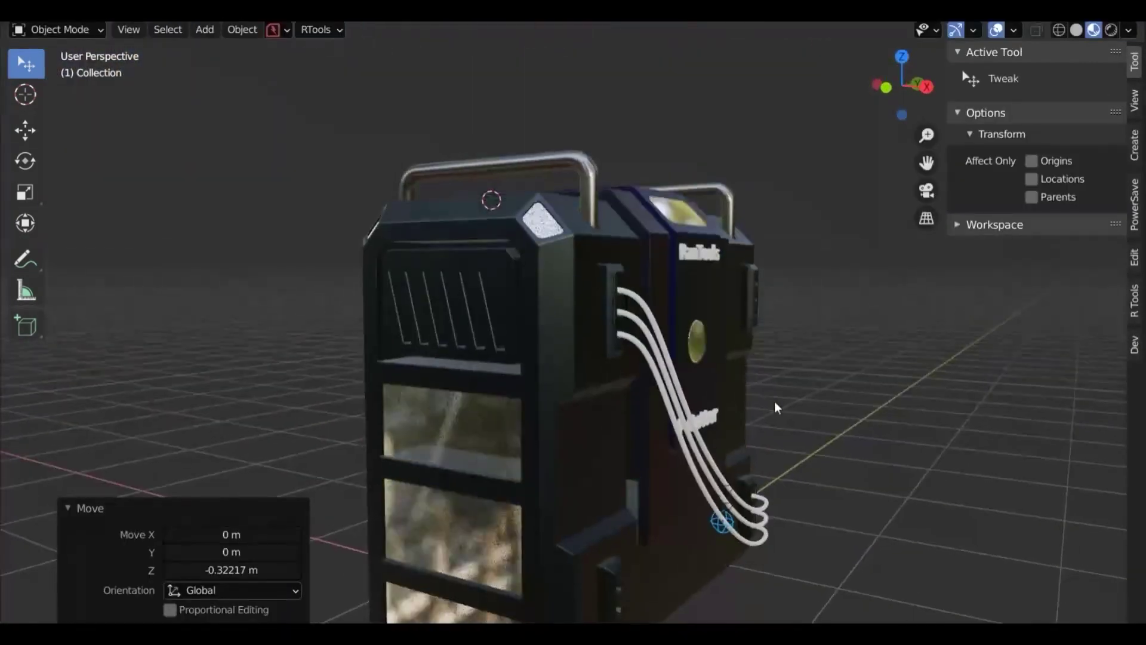
pyautogui.click(690, 440)
pyautogui.hotkey('shift', 'm')
pyautogui.click(675, 430)
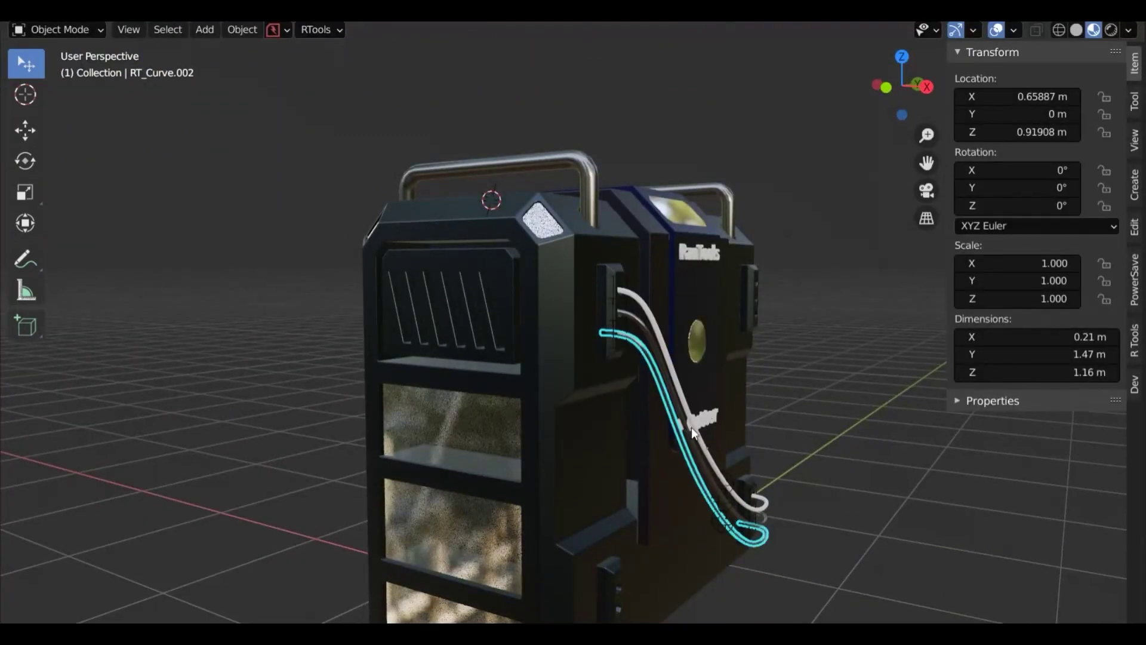
pyautogui.click(691, 427)
pyautogui.moveTo(815, 450); pyautogui.dragTo(517, 356, button='middle')
pyautogui.scroll(-5, 722, 389)
# - Cut circular boolean holes into the blue top panel with Ctrl+Shift+X
pyautogui.scroll(6, 626, 473)
pyautogui.hotkey('ctrl', 'shift', 'x')
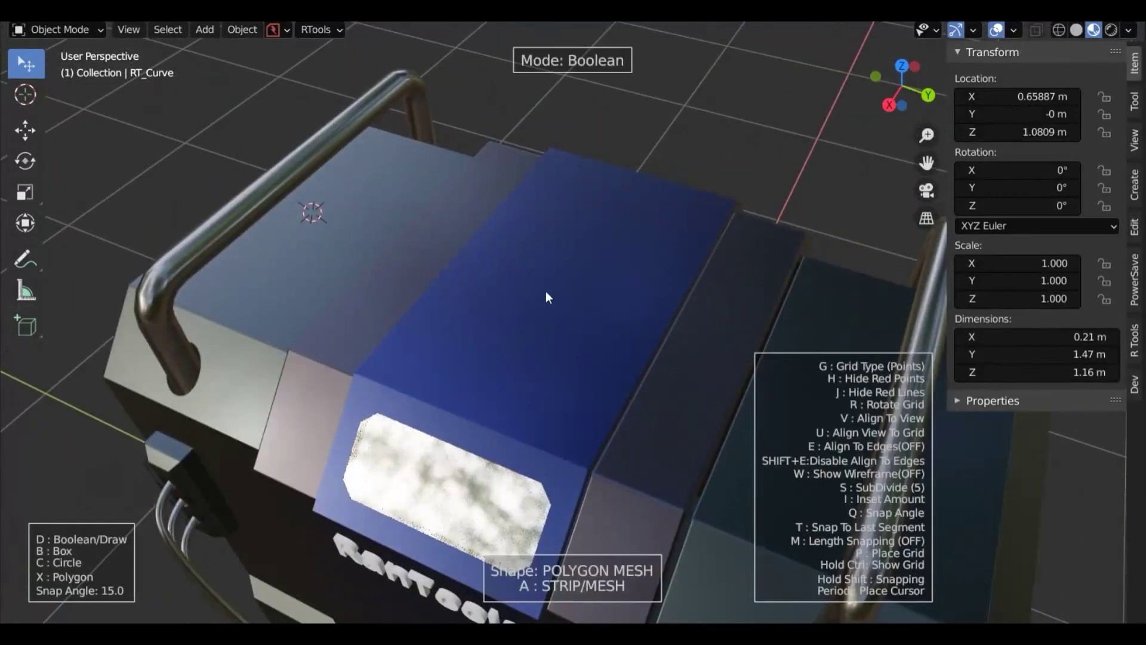
pyautogui.click(577, 307)
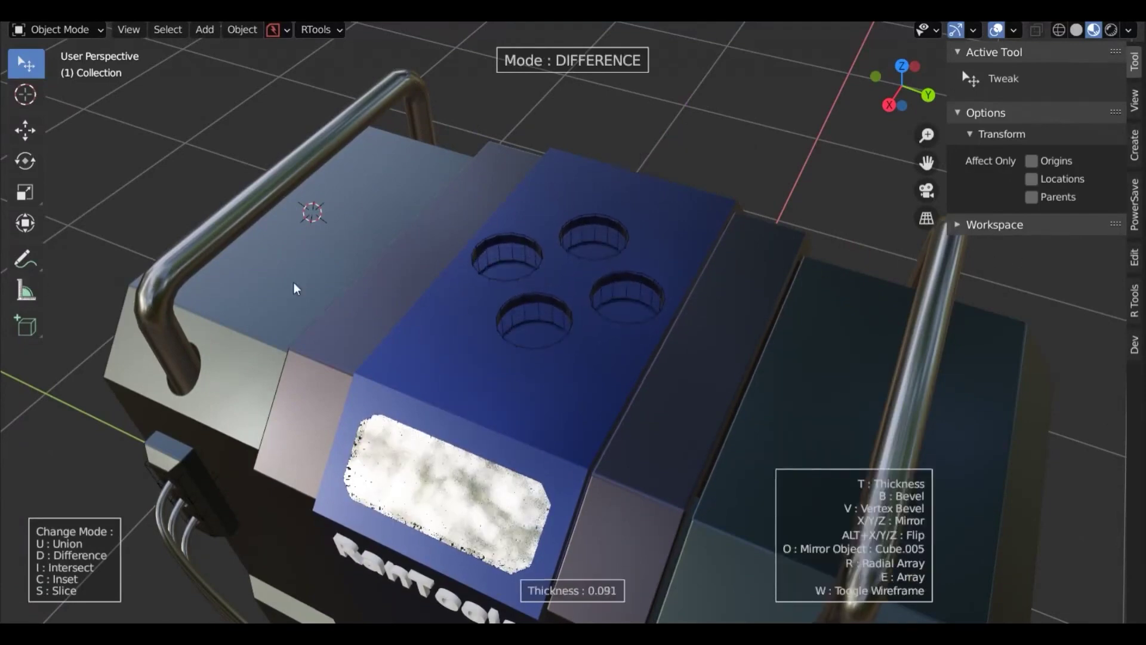
pyautogui.press('Return')
# - Restart the boolean carver on the device's end and begin a small circle cutter
pyautogui.moveTo(307, 286); pyautogui.dragTo(593, 287, button='middle')
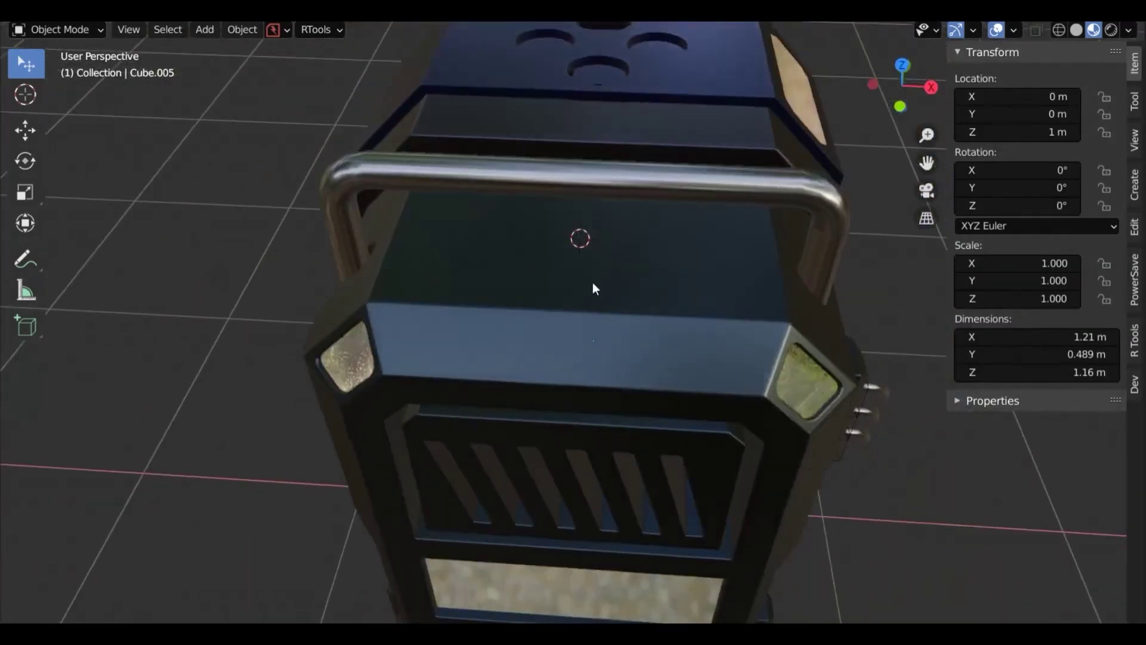
pyautogui.hotkey('ctrl', 'shift', 'x')
pyautogui.press('ctrl')
pyautogui.press('c')
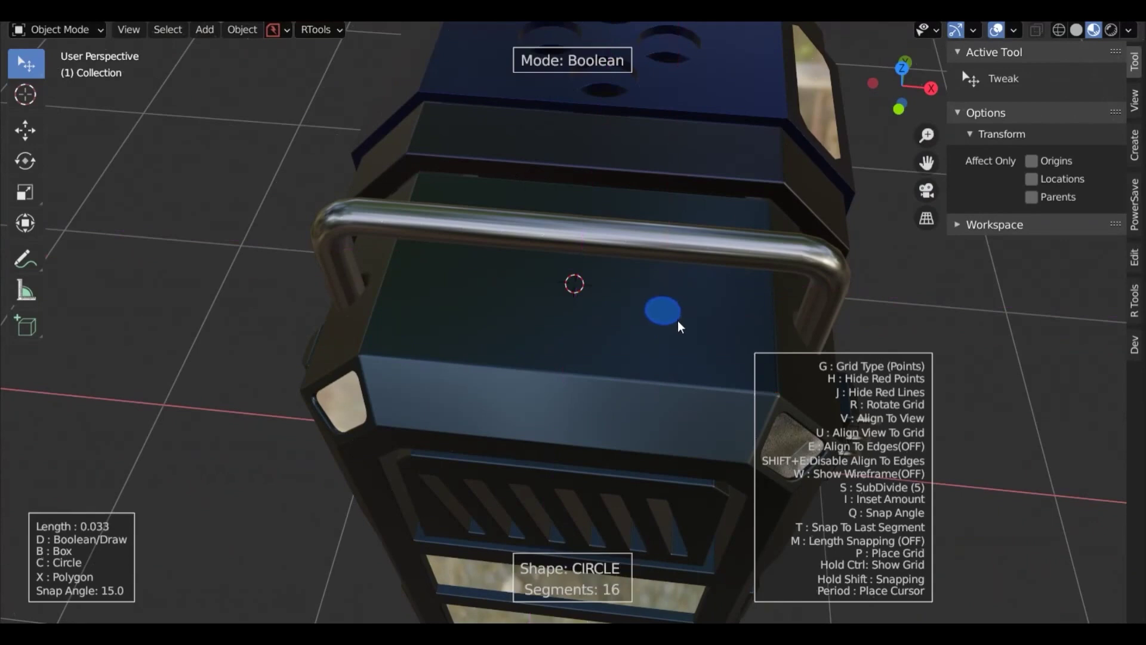